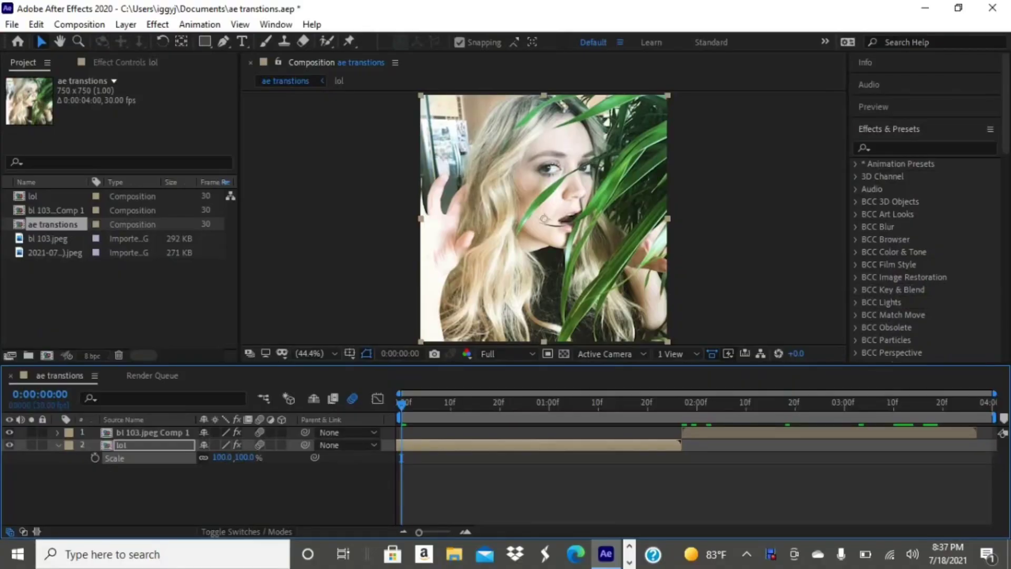
# Step: Review the Motion Tile effect settings on the lol and bl 103.jpeg Comp 1 layers
pyautogui.press('F3')
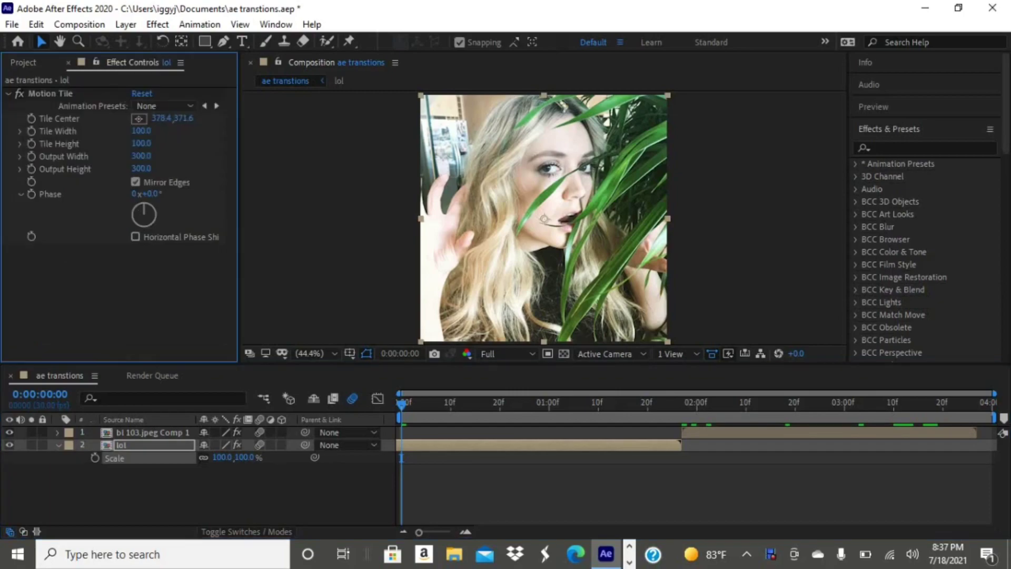
pyautogui.click(50, 93)
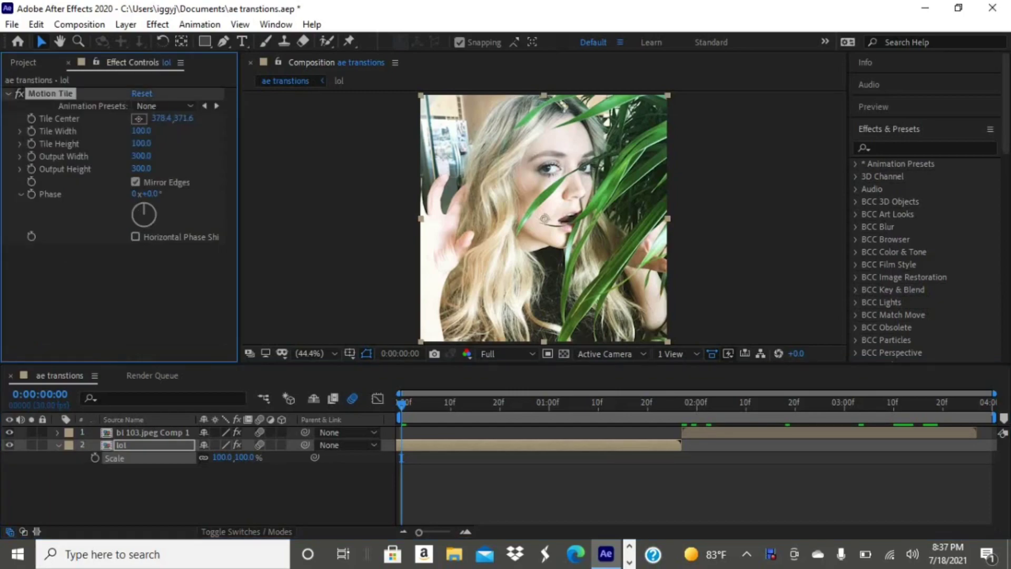
pyautogui.click(152, 432)
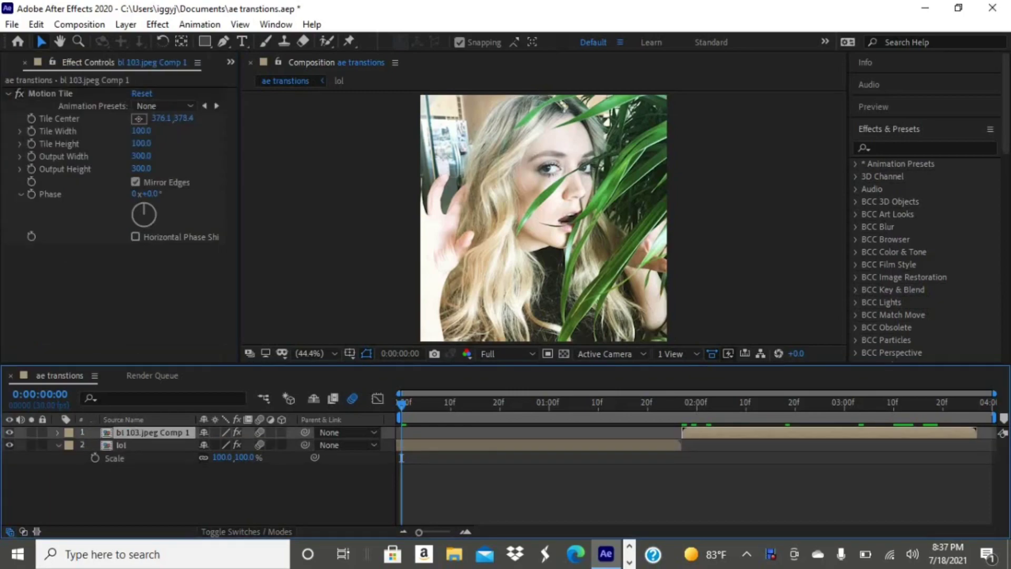
# Step: Keyframe the lol layer's rotation at 0° at 0:00:00:00 and at 90° at 0:00:01:26
pyautogui.click(121, 445)
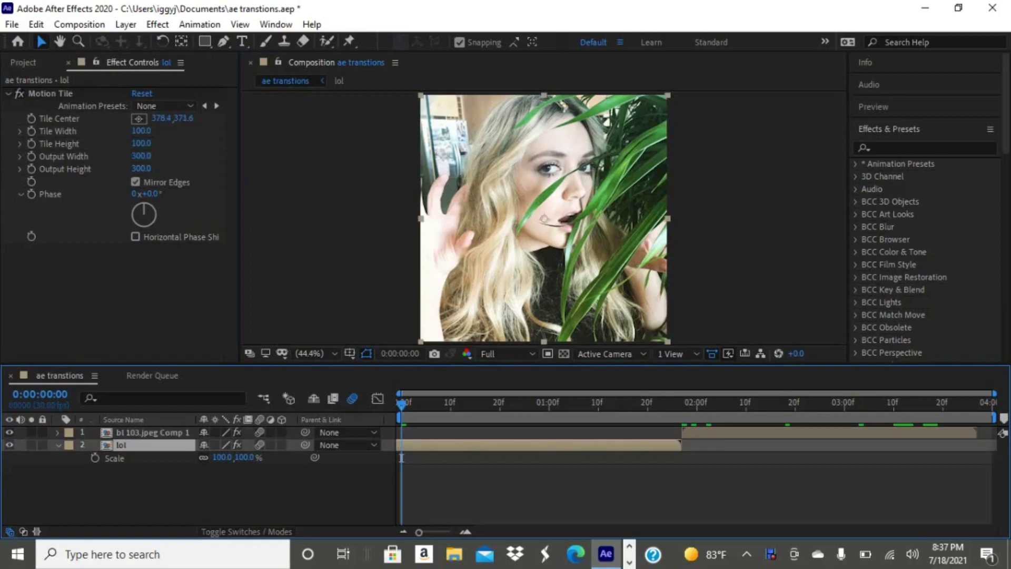
pyautogui.press('r')
pyautogui.hotkey('alt', 'shift', 'r')
pyautogui.press('space')
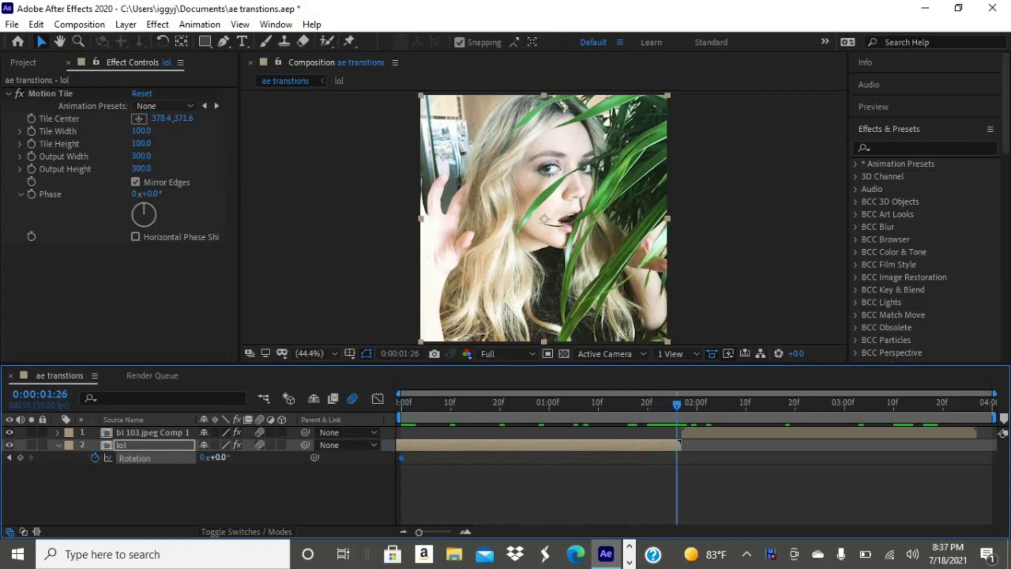
pyautogui.click(219, 458)
pyautogui.press('Return')
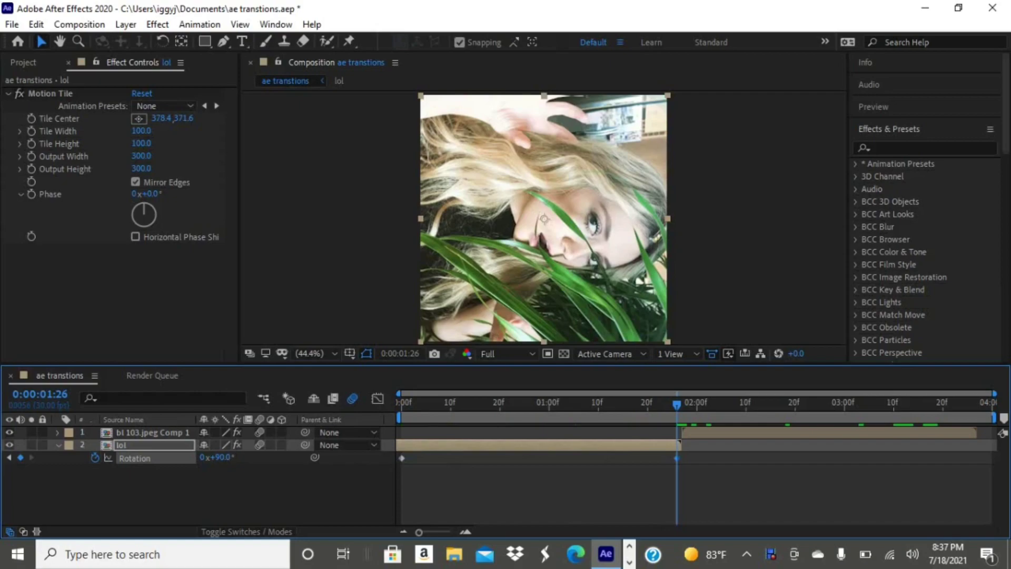
# Step: Apply Easy Ease to both rotation keyframes of the lol layer
pyautogui.moveTo(688, 457); pyautogui.dragTo(376, 482)
pyautogui.rightClick(672, 459)
pyautogui.click(676, 458)
pyautogui.rightClick(675, 457)
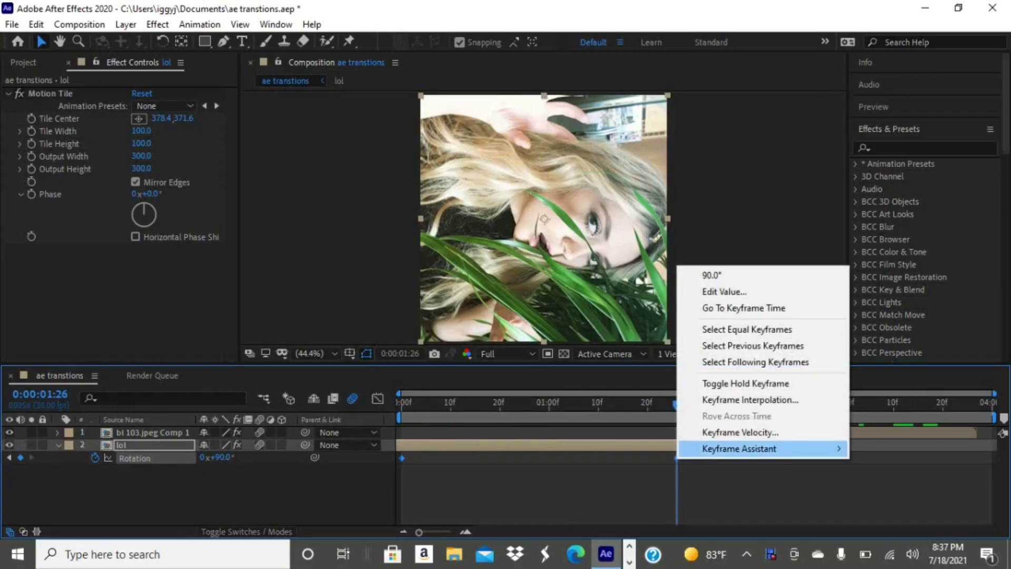
pyautogui.moveTo(764, 449)
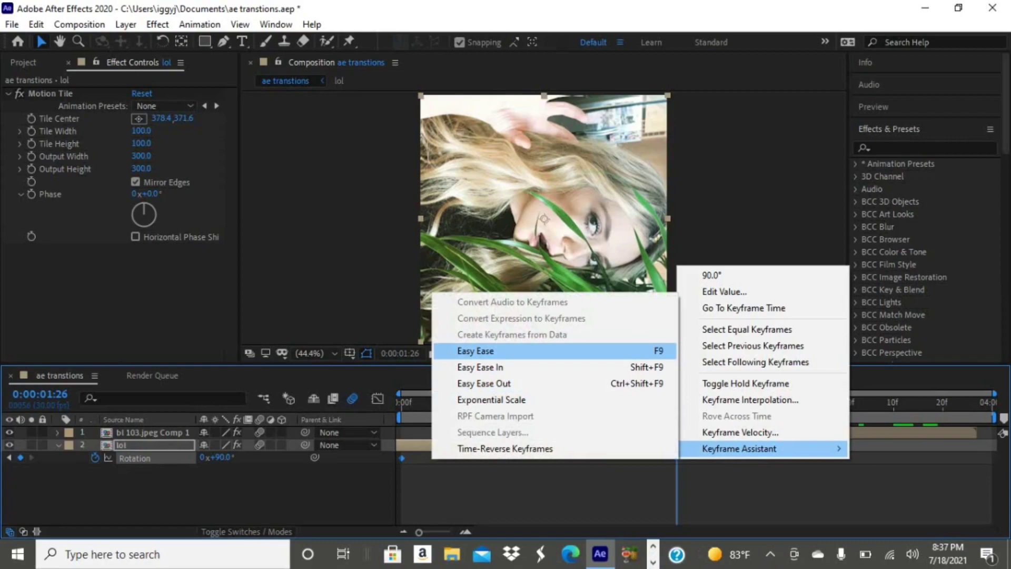
pyautogui.click(495, 350)
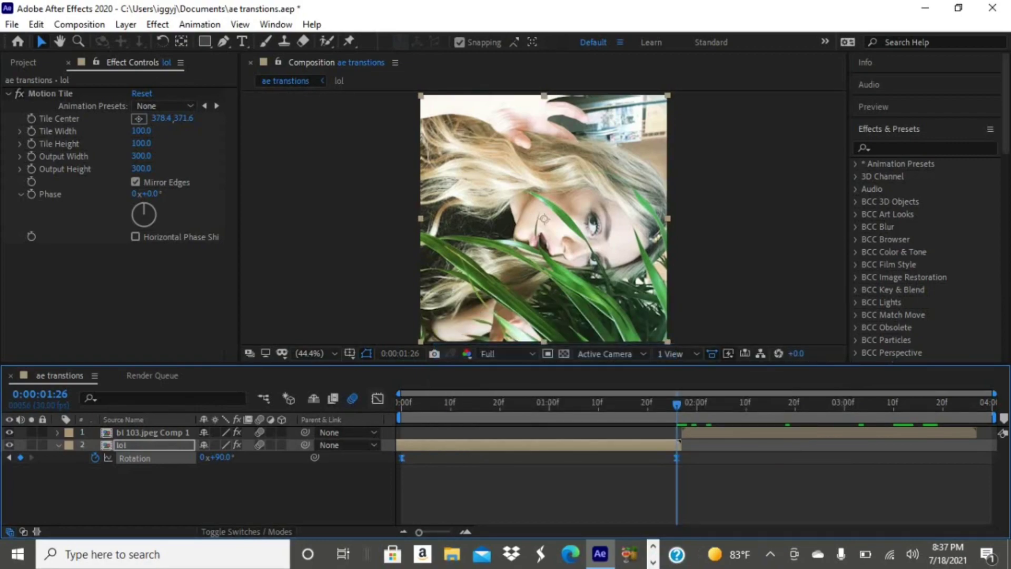
# Step: Reshape the lol layer's rotation value curve to start slowly and rise steeply at the last keyframe, and preview the animation
pyautogui.click(377, 398)
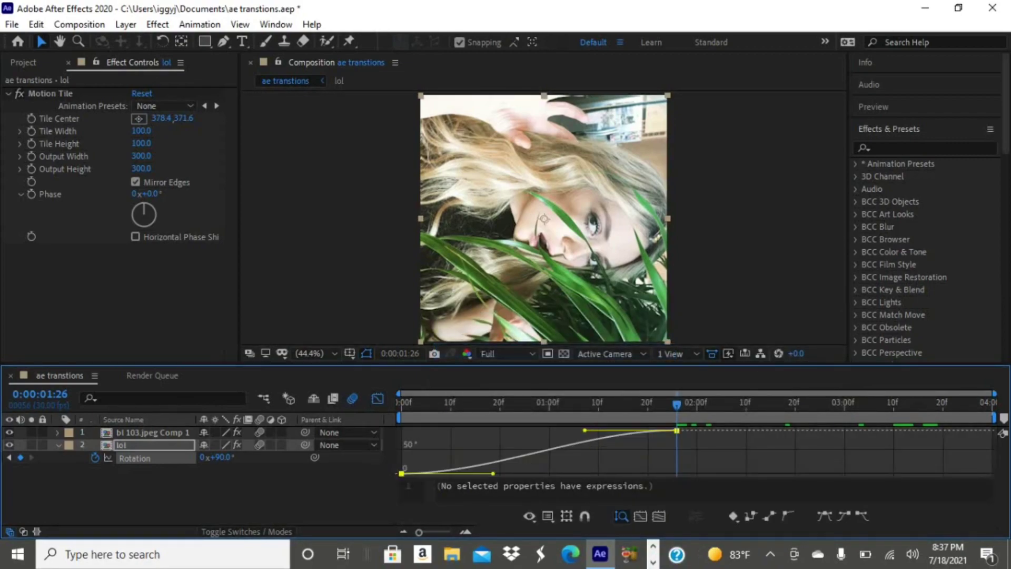
pyautogui.moveTo(585, 430); pyautogui.dragTo(676, 459)
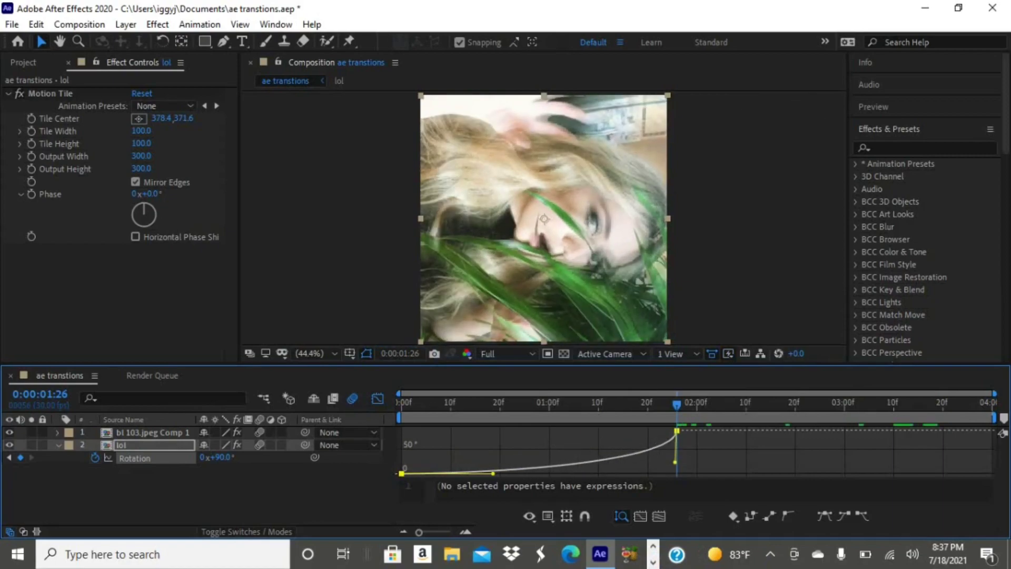
pyautogui.moveTo(493, 474); pyautogui.dragTo(668, 464)
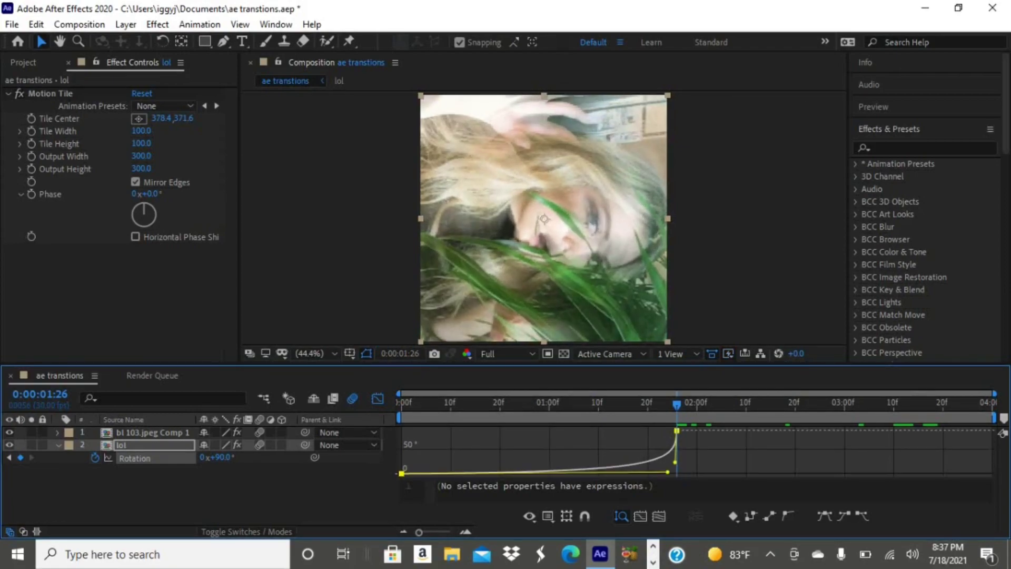
pyautogui.moveTo(677, 405); pyautogui.dragTo(421, 404)
pyautogui.press('space')
pyautogui.press('space')
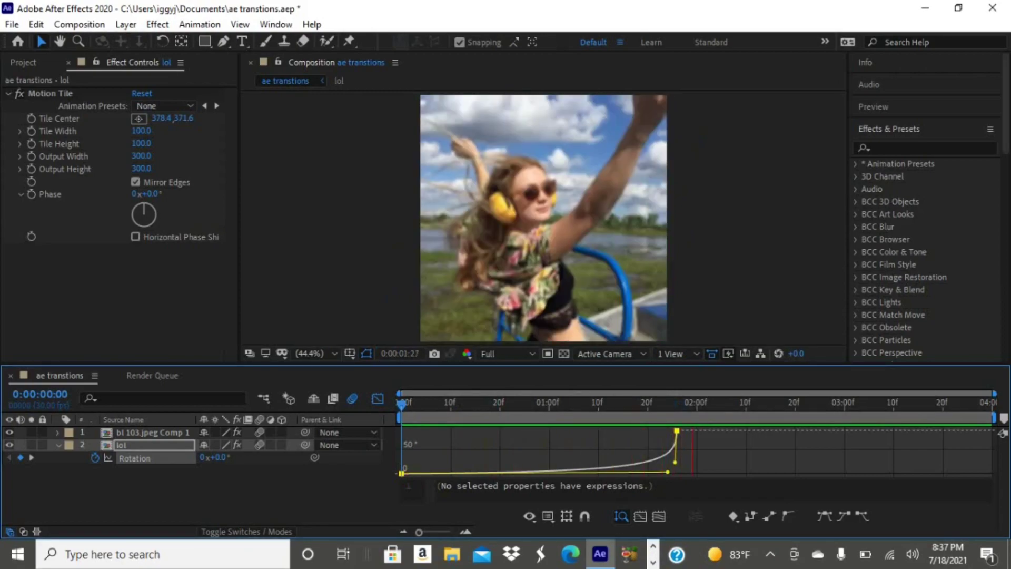
# Step: Fine-tune both handles near the end of the lol layer's rotation curve and close the graph editor
pyautogui.moveTo(668, 472); pyautogui.dragTo(675, 468)
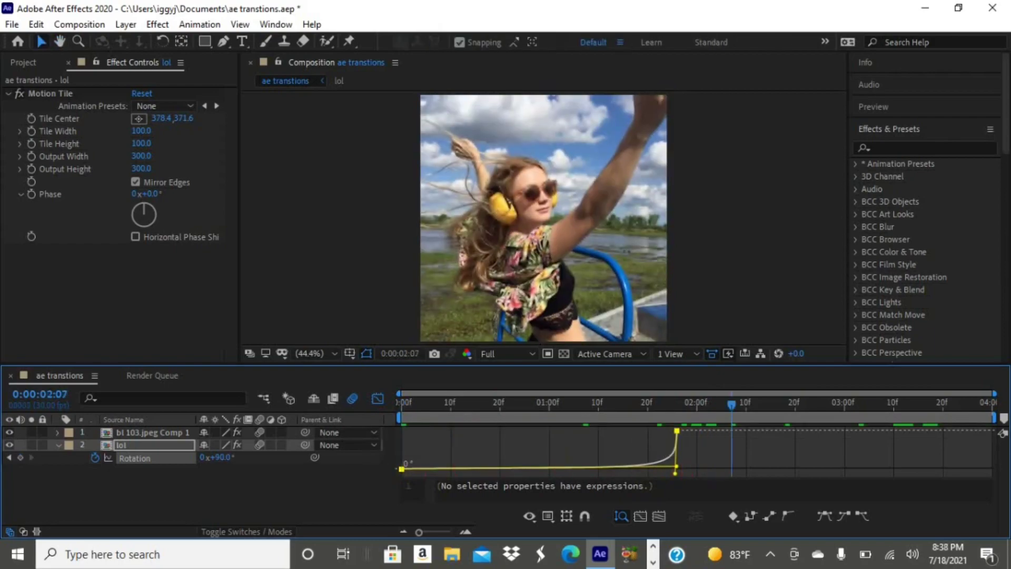
pyautogui.moveTo(676, 473); pyautogui.dragTo(675, 460)
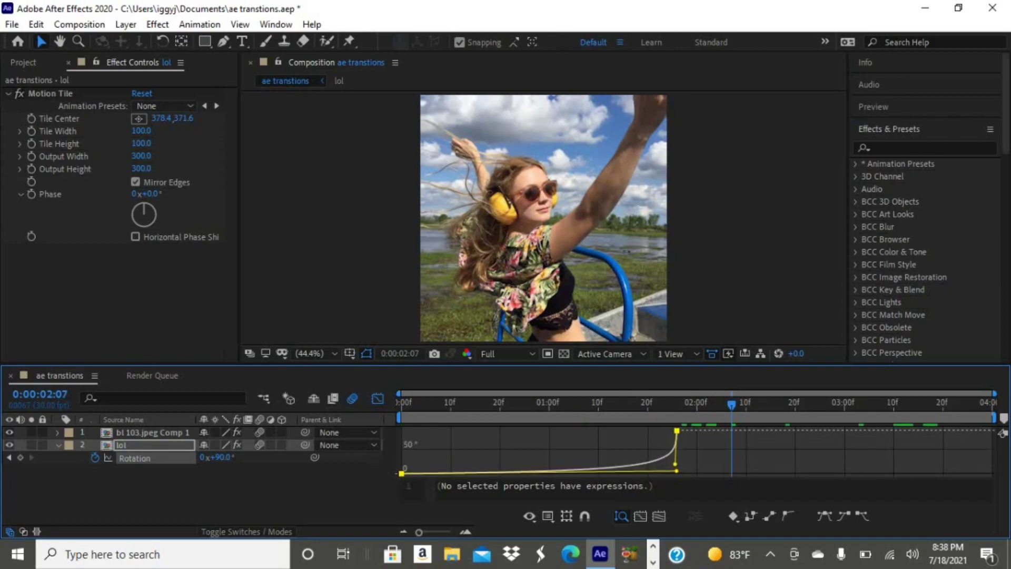
pyautogui.click(378, 399)
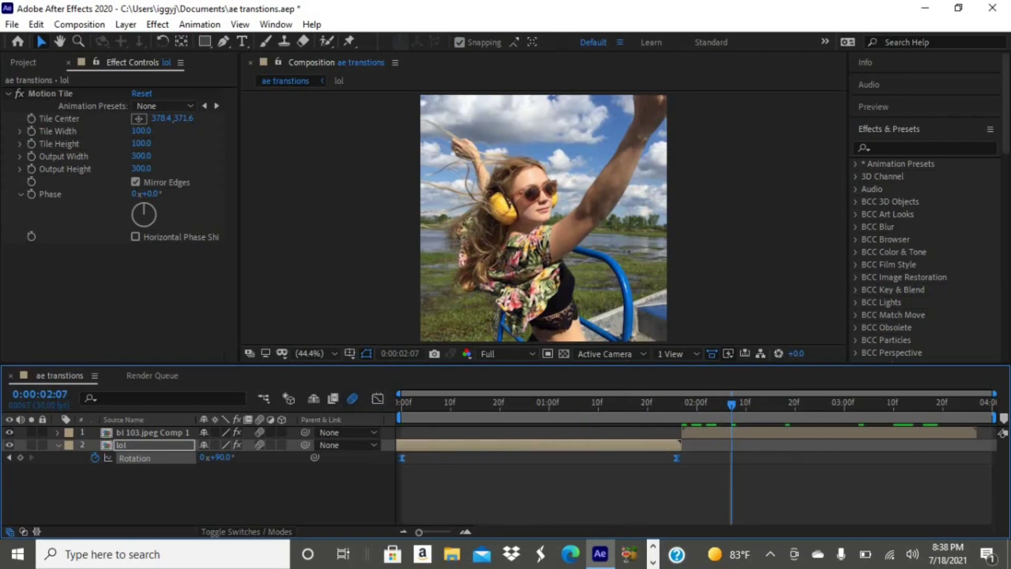
# Step: Add a rotation keyframe of -90° to the bl 103.jpeg Comp 1 layer at its first frame, 0:00:01:27
pyautogui.press('u')
pyautogui.click(153, 433)
pyautogui.press('pageup')
pyautogui.press('pageup')
pyautogui.press('pageup')
pyautogui.press('pageup')
pyautogui.press('pageup')
pyautogui.press('pageup')
pyautogui.press('pageup')
pyautogui.press('pageup')
pyautogui.press('pageup')
pyautogui.press('pageup')
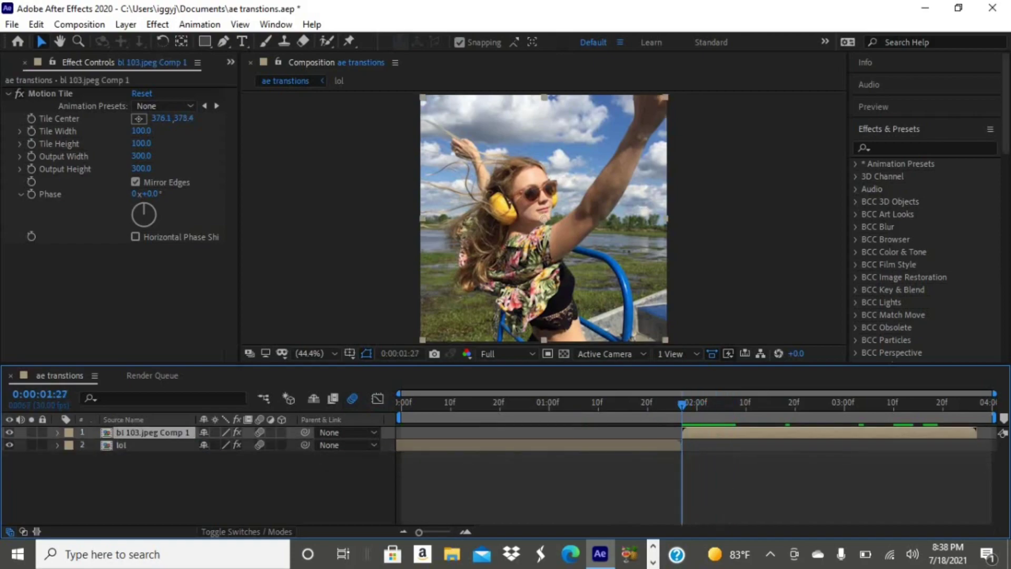
pyautogui.press('r')
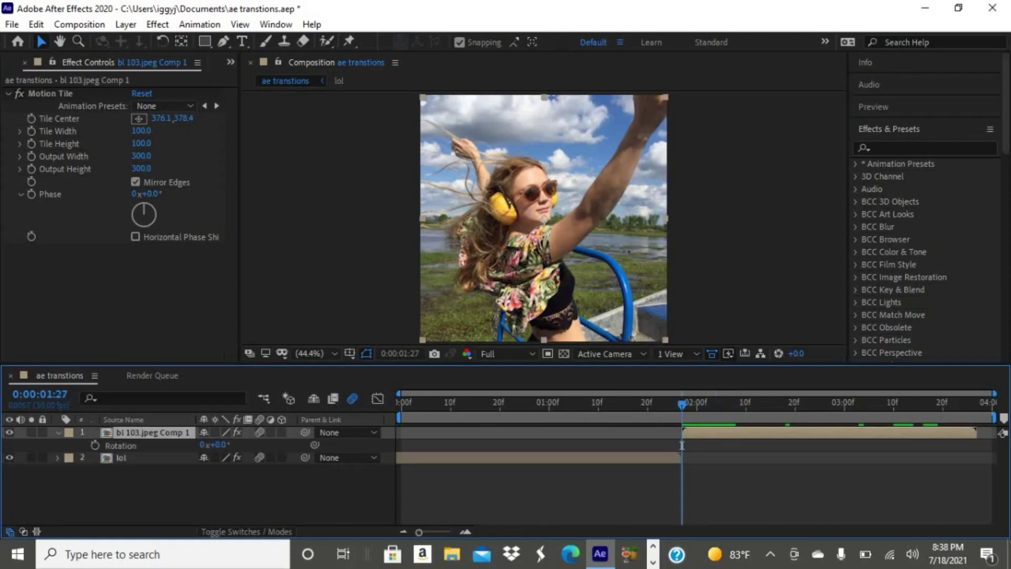
pyautogui.click(94, 446)
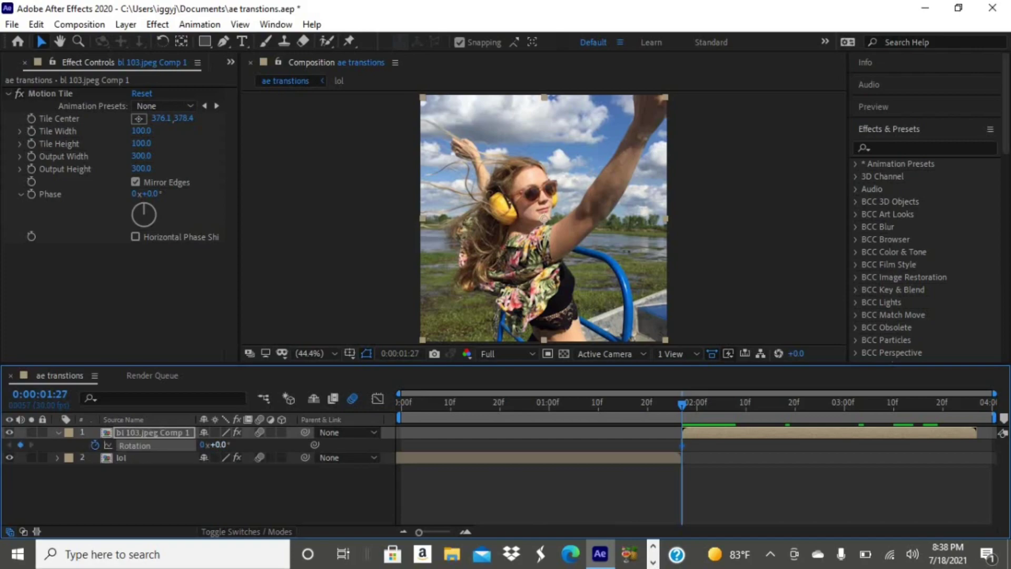
pyautogui.click(219, 444)
pyautogui.press('Return')
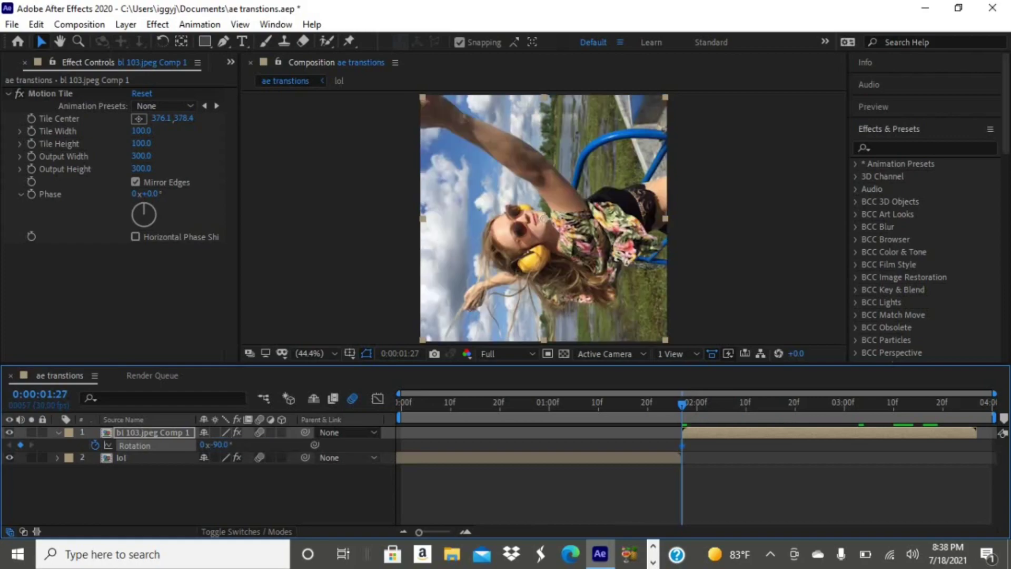
# Step: Reset the bl 103.jpeg Comp 1 layer's rotation to 0° at 0:00:03:26 to create its end keyframe
pyautogui.press('space')
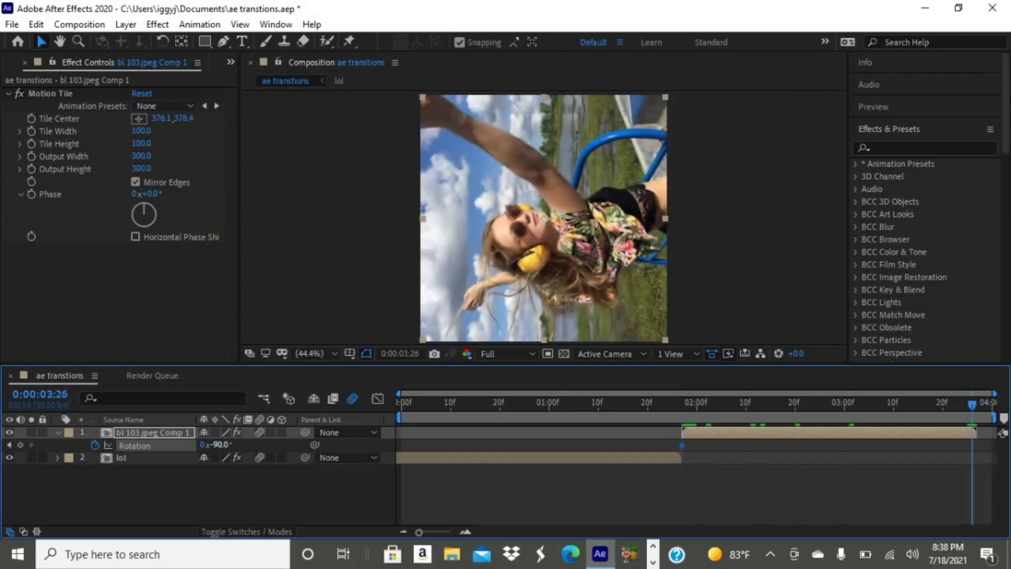
pyautogui.rightClick(219, 445)
pyautogui.click(248, 356)
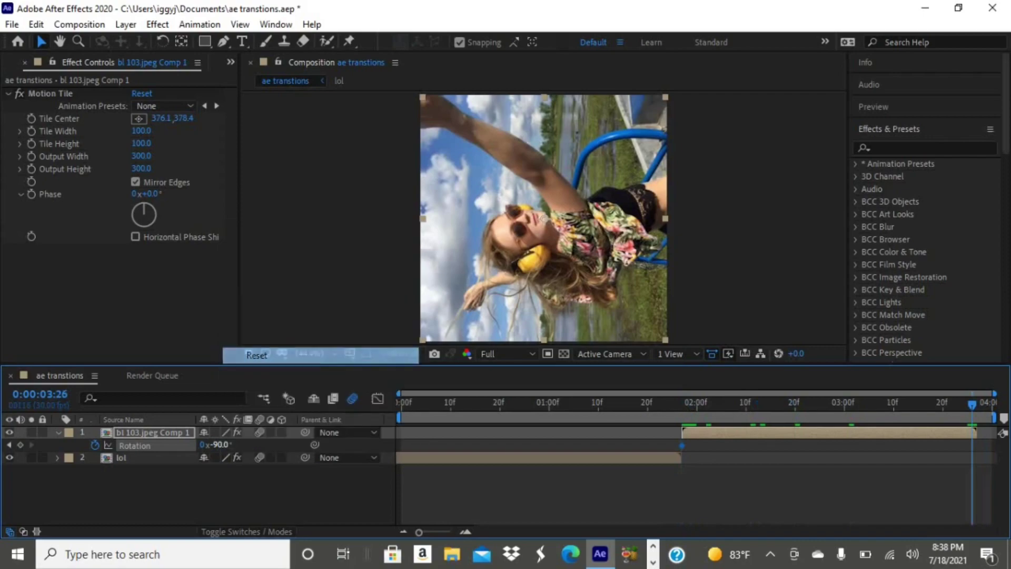
# Step: Apply Easy Ease to both rotation keyframes of the bl 103.jpeg Comp 1 layer
pyautogui.moveTo(669, 440); pyautogui.dragTo(991, 458)
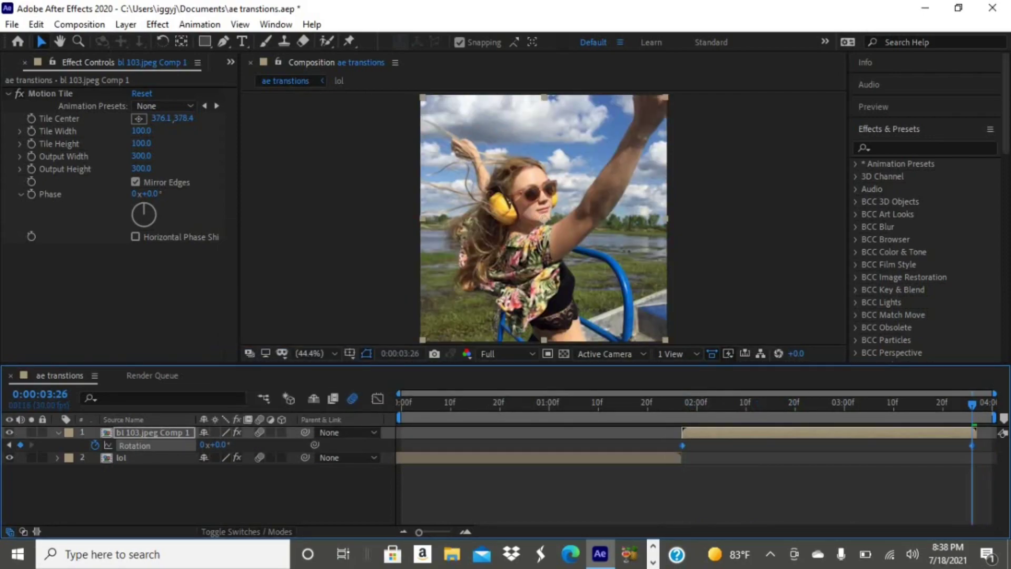
pyautogui.rightClick(973, 445)
pyautogui.moveTo(901, 433)
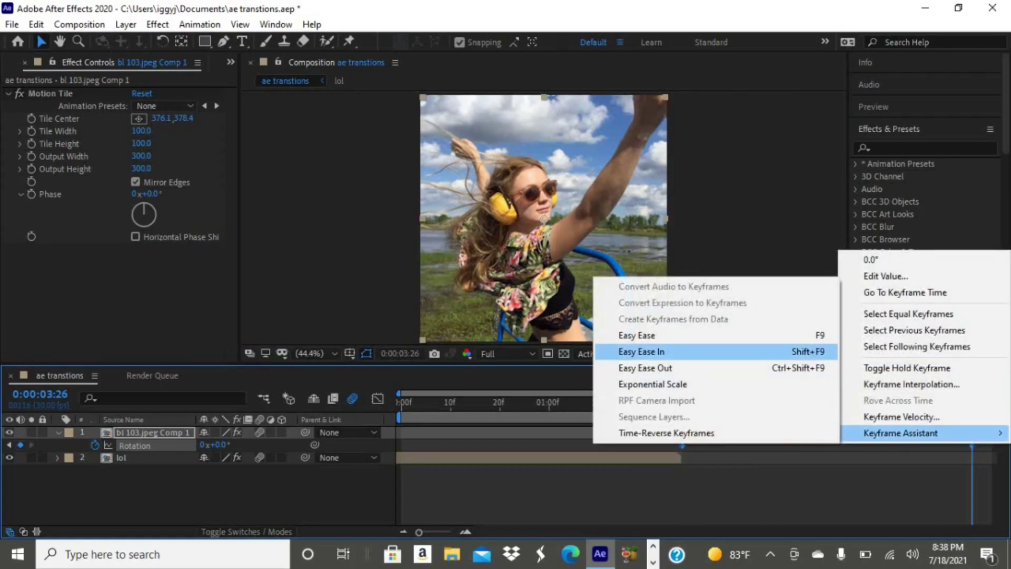
pyautogui.click(738, 335)
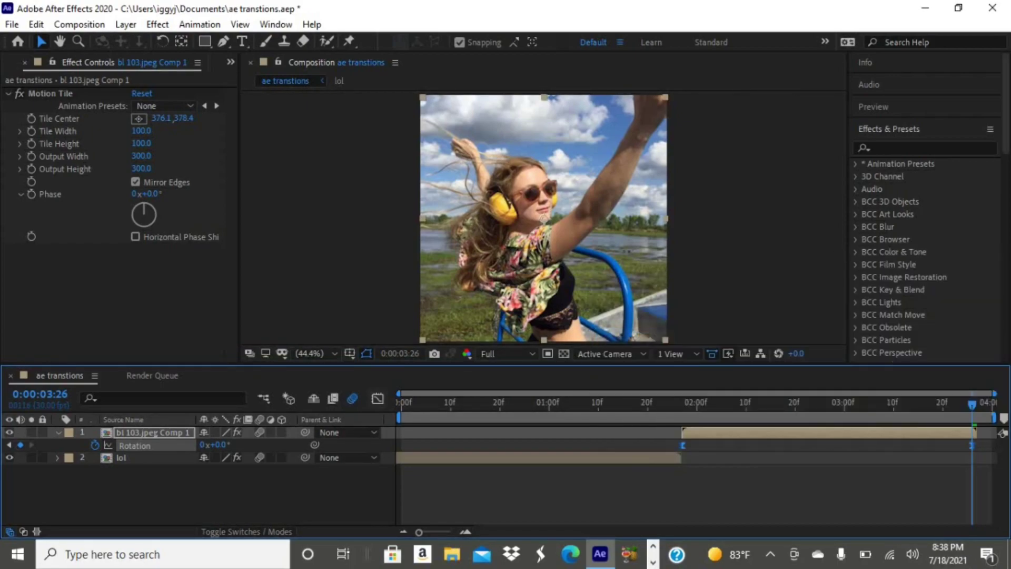
# Step: Reshape the bl 103.jpeg Comp 1 layer's rotation value curve to rise steeply at first and level off slowly, and preview the transition
pyautogui.click(378, 398)
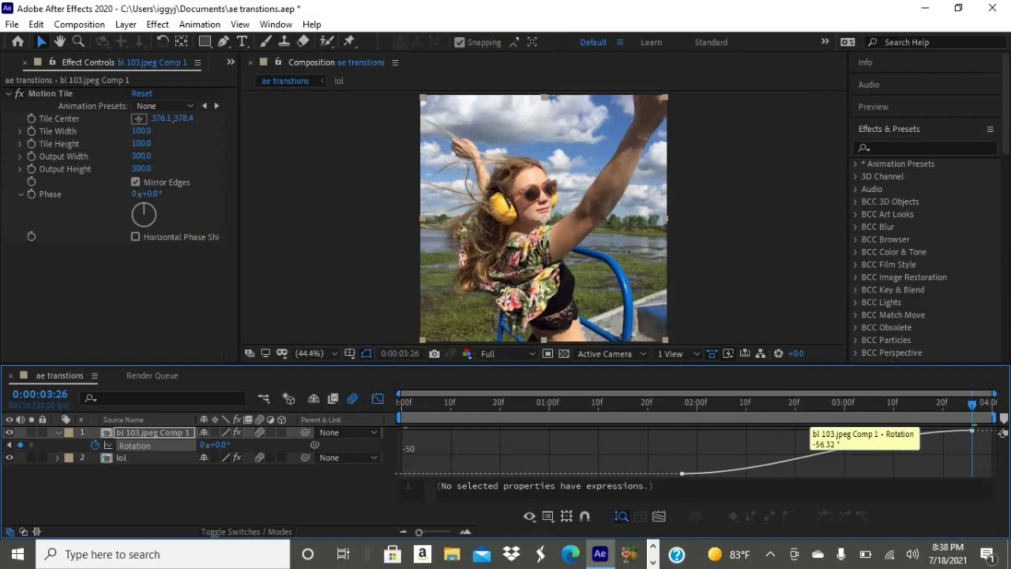
pyautogui.click(805, 457)
pyautogui.moveTo(778, 473); pyautogui.dragTo(683, 437)
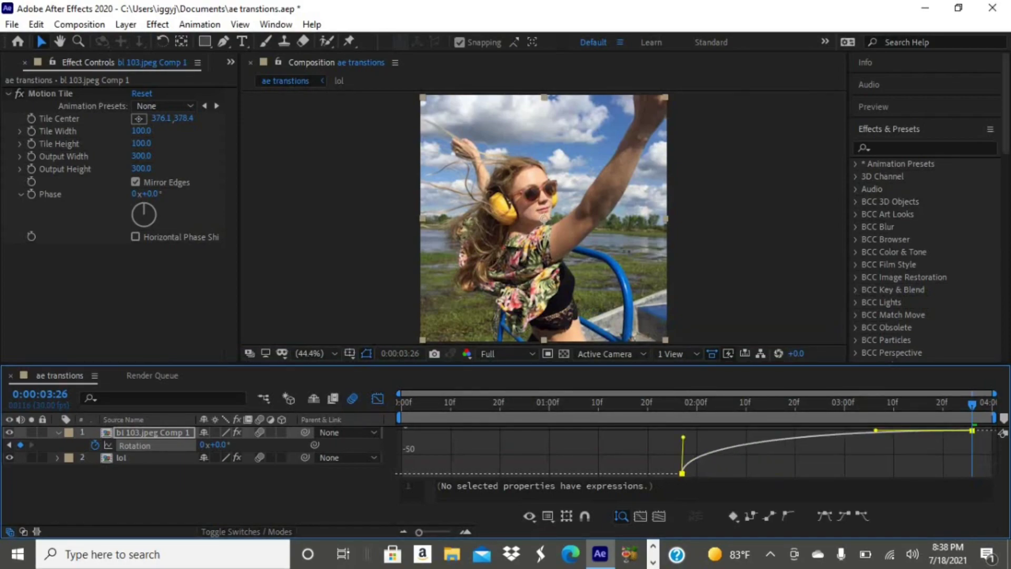
pyautogui.moveTo(876, 430); pyautogui.dragTo(701, 435)
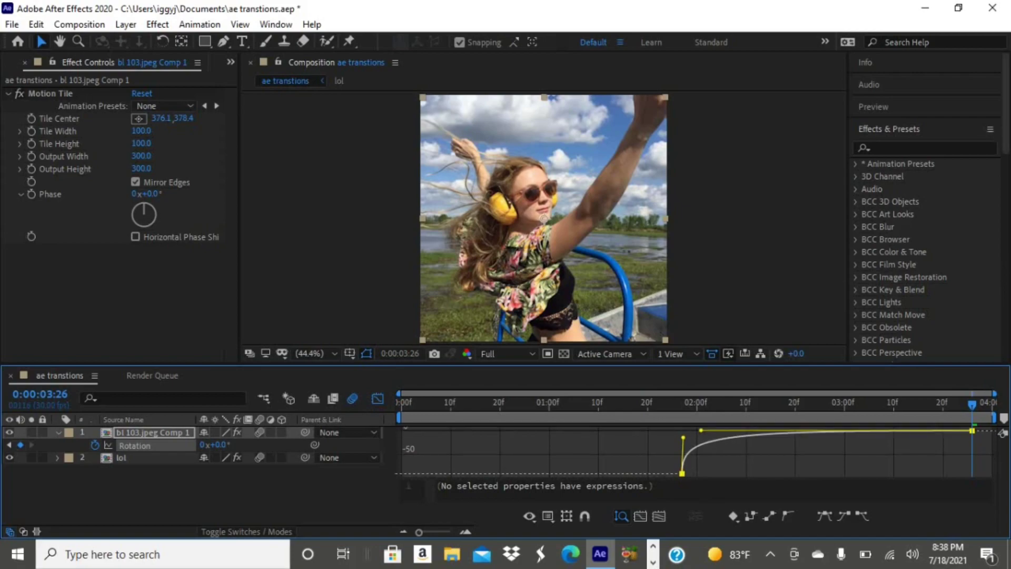
pyautogui.press('space')
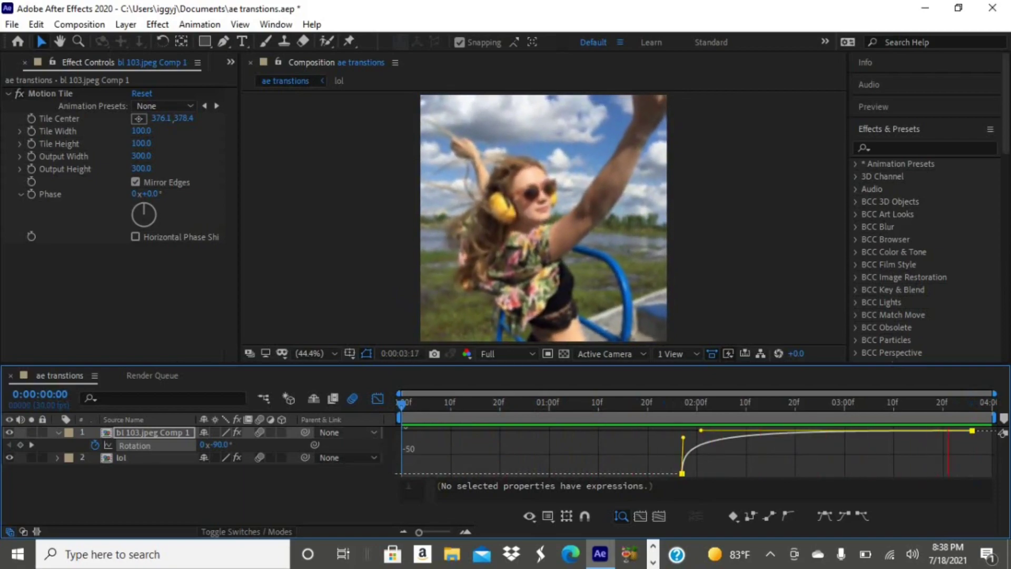
pyautogui.press('space')
pyautogui.click(653, 562)
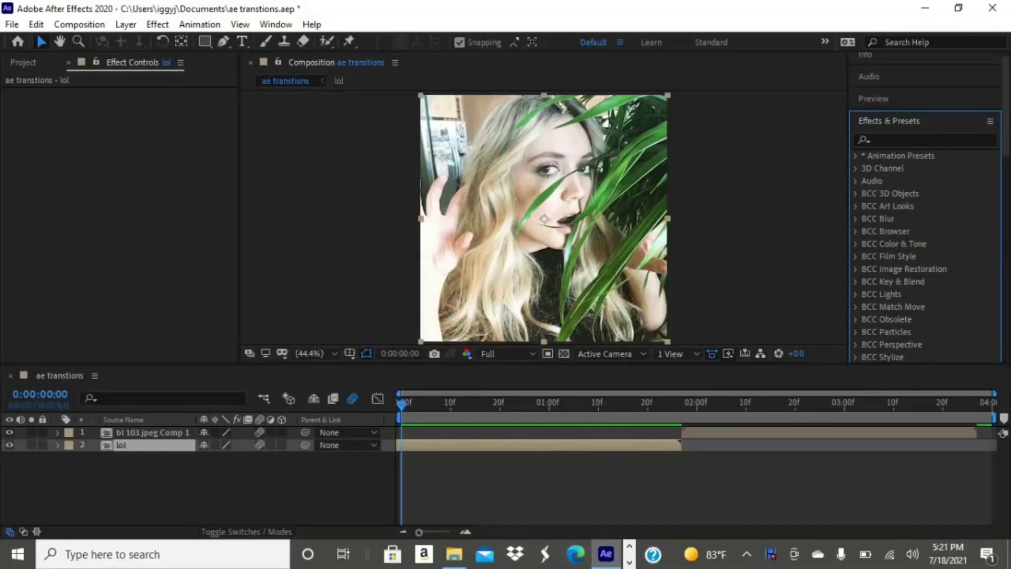
# Step: Apply the motion tile user preset to the lol layer and set its tile center at the image's middle, about 378.4, 371.6
pyautogui.click(876, 140)
pyautogui.write('motio')
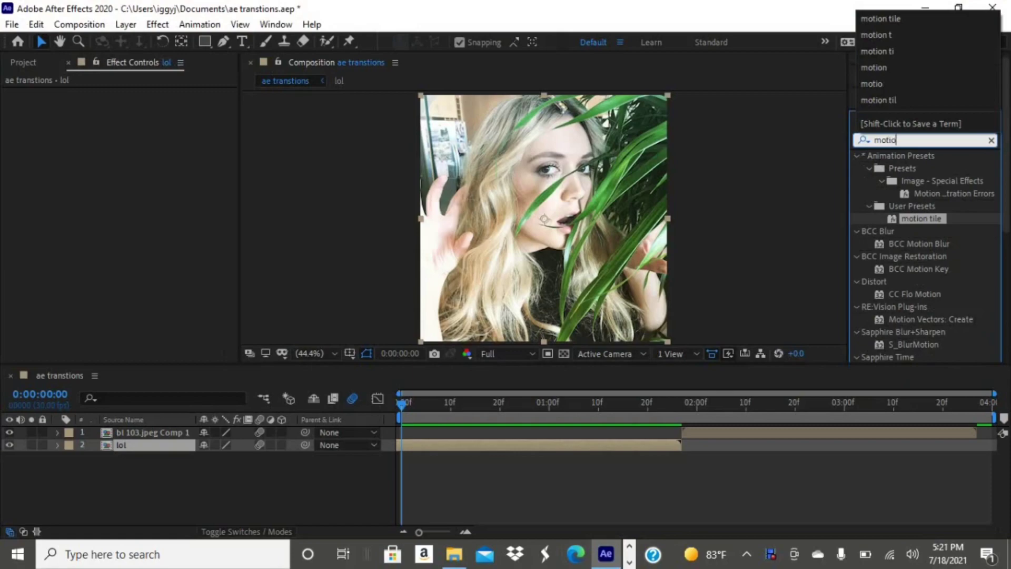
pyautogui.write('n tile')
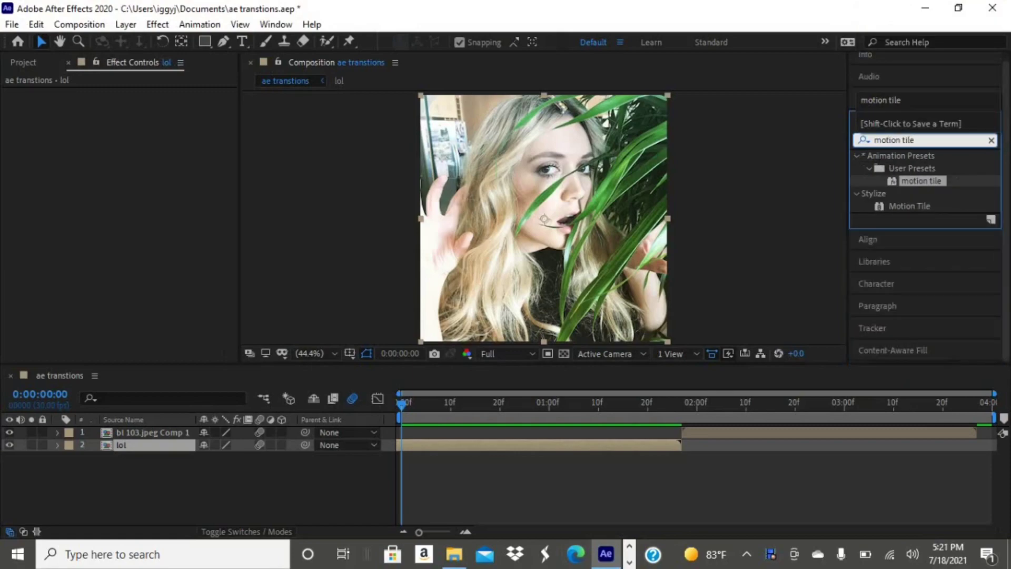
pyautogui.moveTo(921, 181); pyautogui.dragTo(514, 446)
pyautogui.click(139, 118)
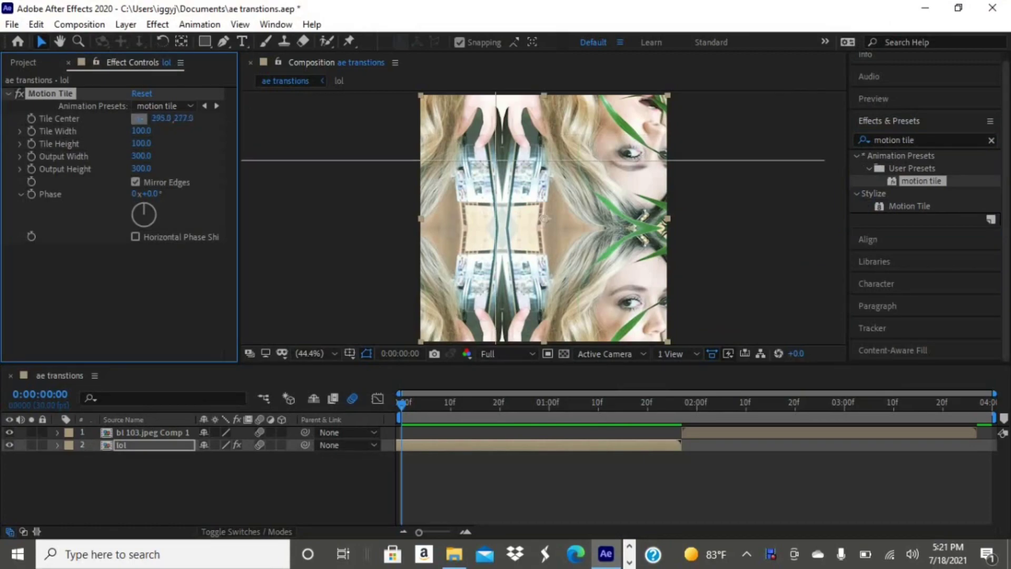
pyautogui.click(545, 218)
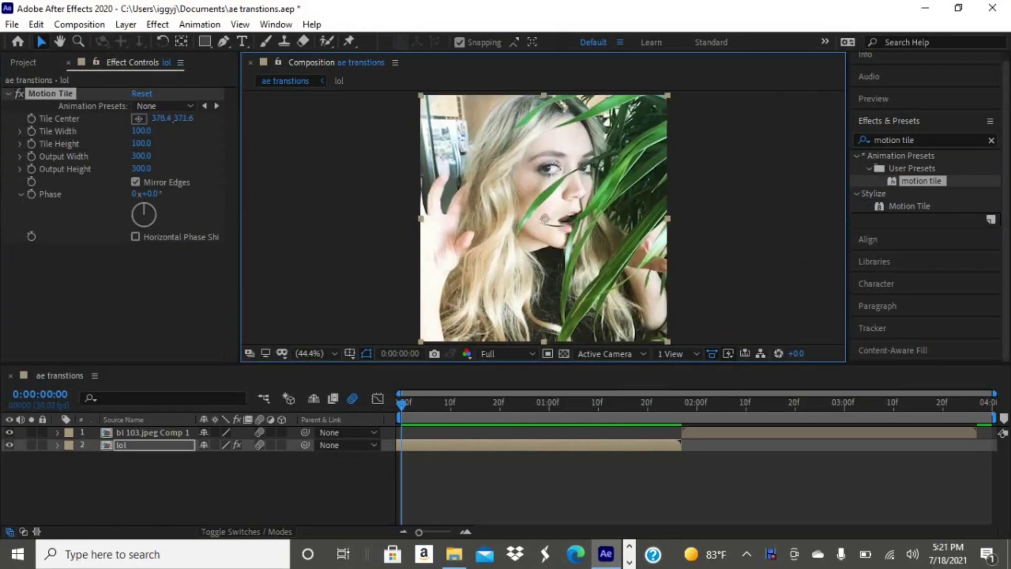
# Step: Apply the motion tile user preset to the bl 103.jpeg Comp 1 layer with the playhead at 0:00:01:28
pyautogui.click(748, 432)
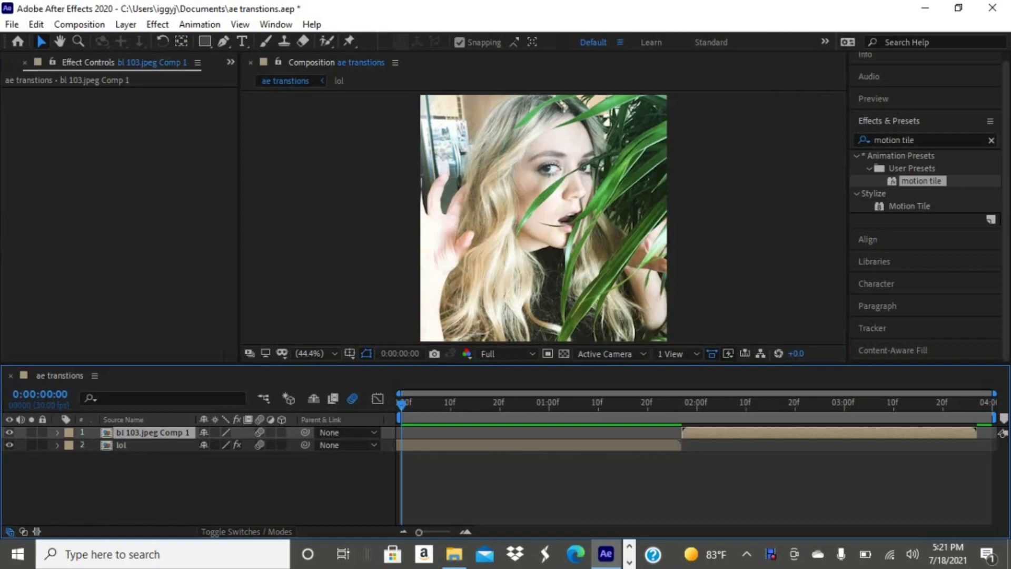
pyautogui.moveTo(402, 403); pyautogui.dragTo(687, 404)
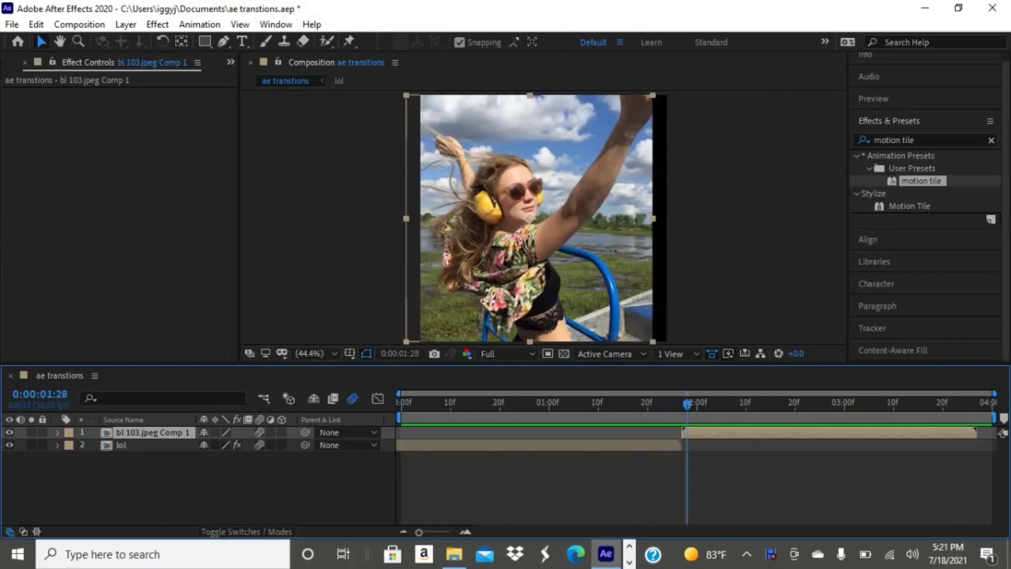
pyautogui.moveTo(921, 180); pyautogui.dragTo(728, 432)
# Step: Reset the bl 103.jpeg Comp 1 layer's X position to 375.0 and set its tile center at the frame's middle, about 376.1, 378.4
pyautogui.press('u')
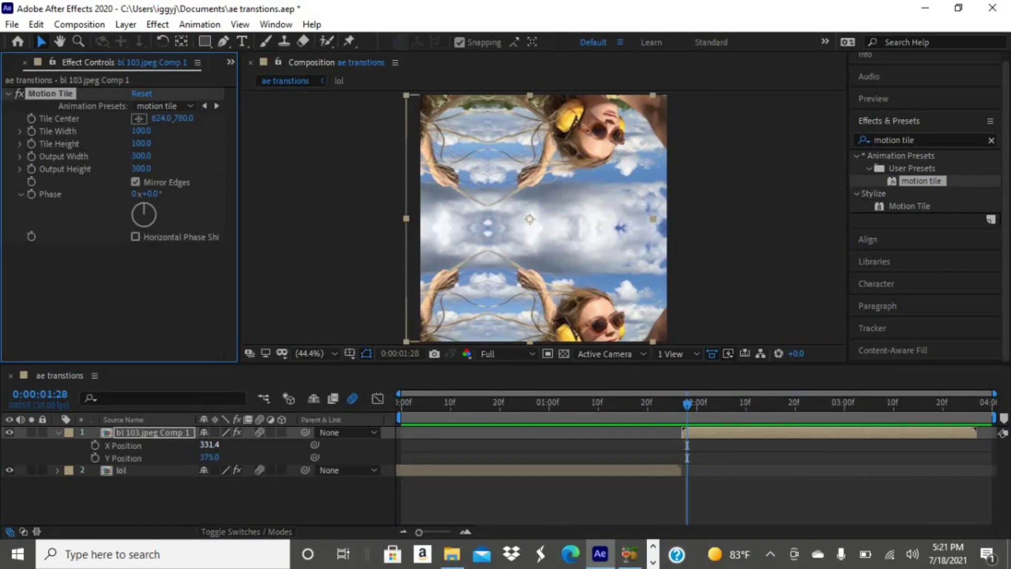
pyautogui.rightClick(213, 446)
pyautogui.click(248, 353)
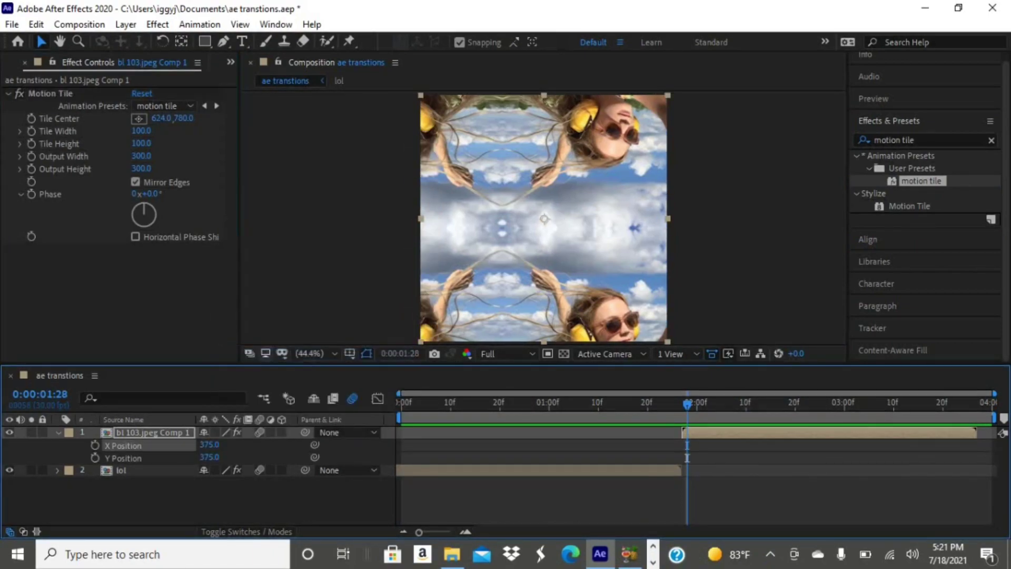
pyautogui.press('u')
pyautogui.click(139, 118)
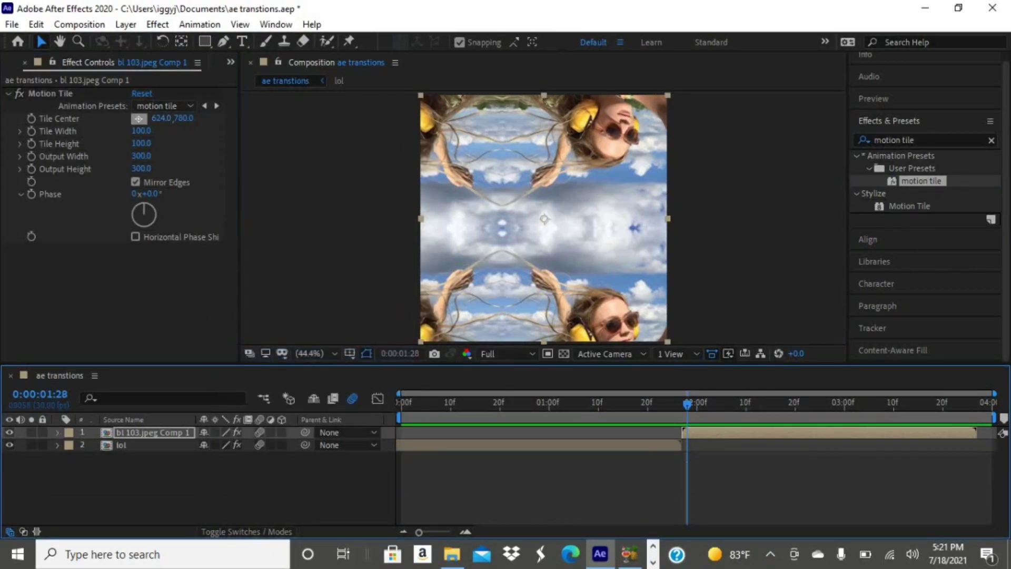
pyautogui.click(537, 217)
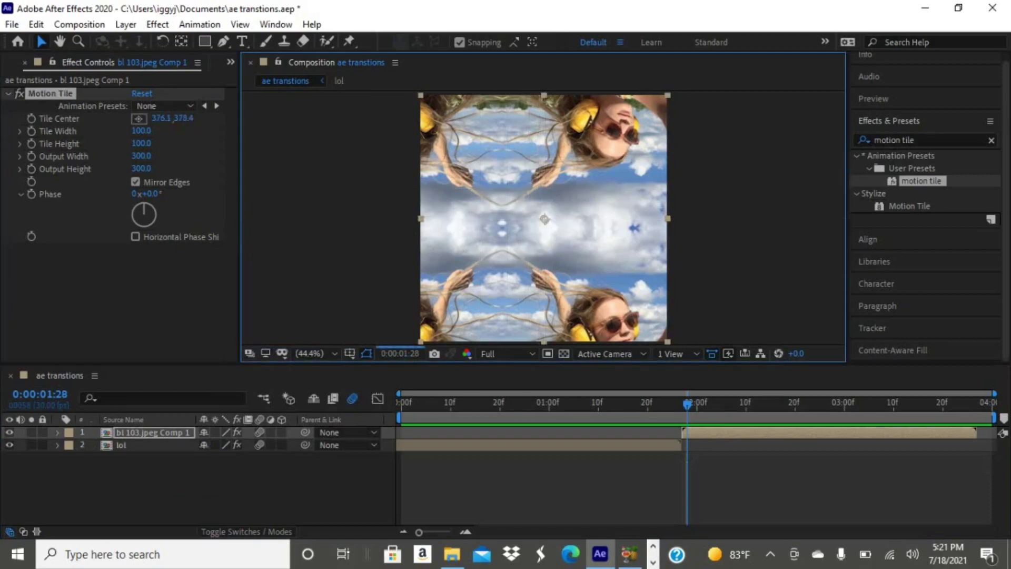
# Step: Keyframe the lol layer's scale from 100% at 0:00:00:00 to 210% at 0:00:01:25
pyautogui.moveTo(688, 404); pyautogui.dragTo(402, 404)
pyautogui.click(153, 445)
pyautogui.press('s')
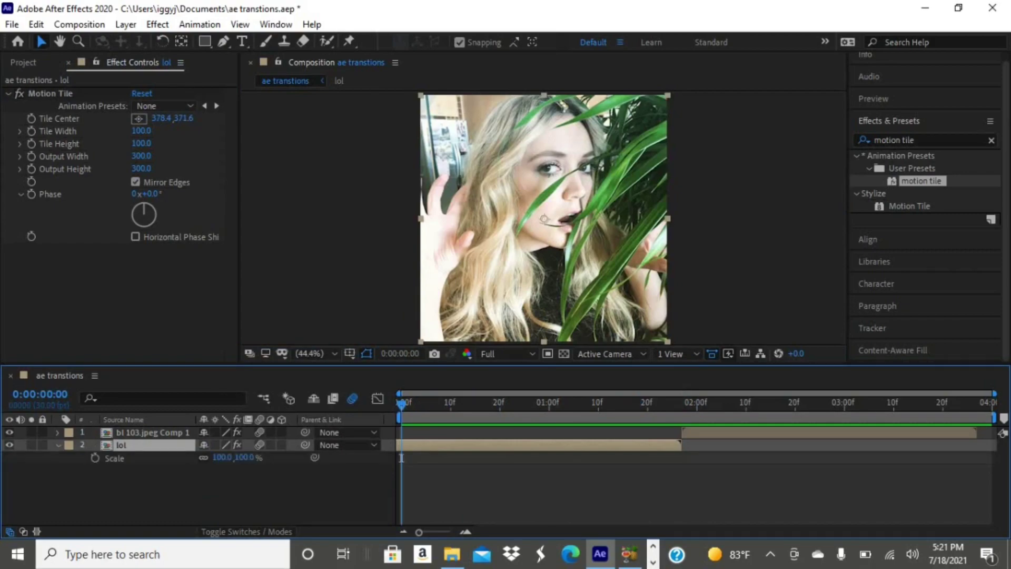
pyautogui.hotkey('alt', 'shift', 's')
pyautogui.moveTo(401, 404); pyautogui.dragTo(673, 403)
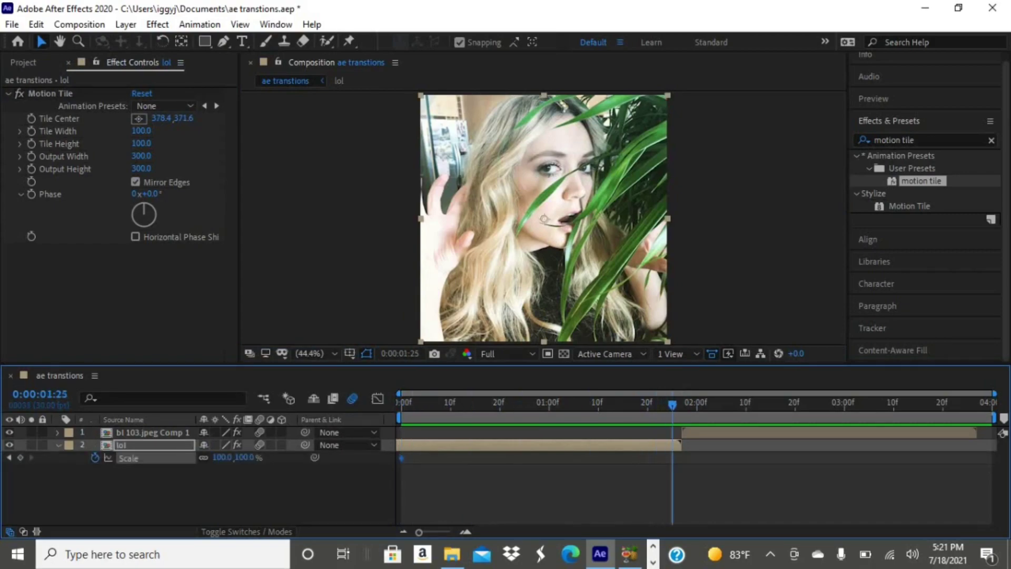
pyautogui.moveTo(222, 457); pyautogui.dragTo(279, 458)
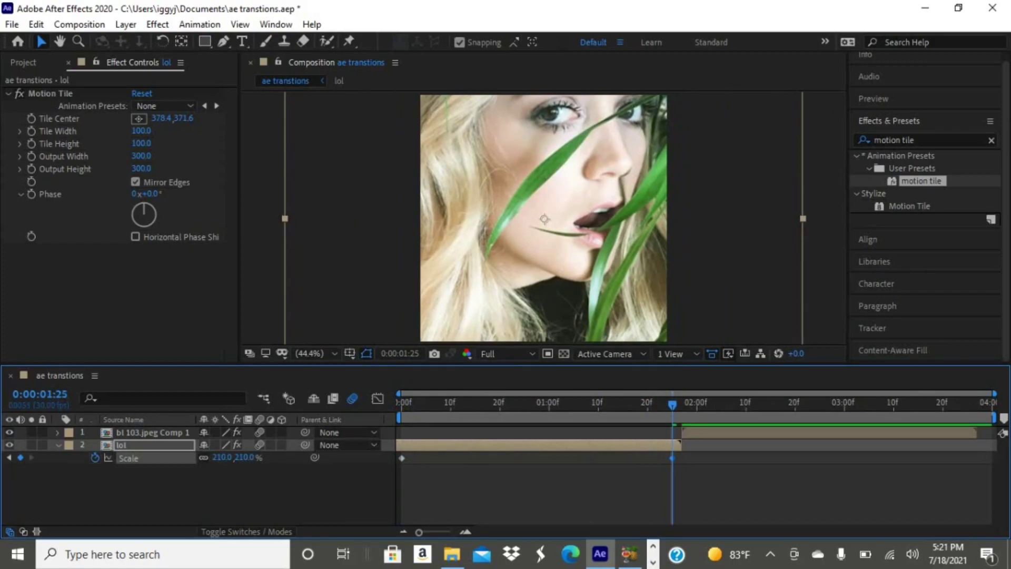
# Step: Apply Easy Ease to both scale keyframes of the lol layer
pyautogui.moveTo(685, 456); pyautogui.dragTo(385, 467)
pyautogui.rightClick(673, 457)
pyautogui.moveTo(755, 445)
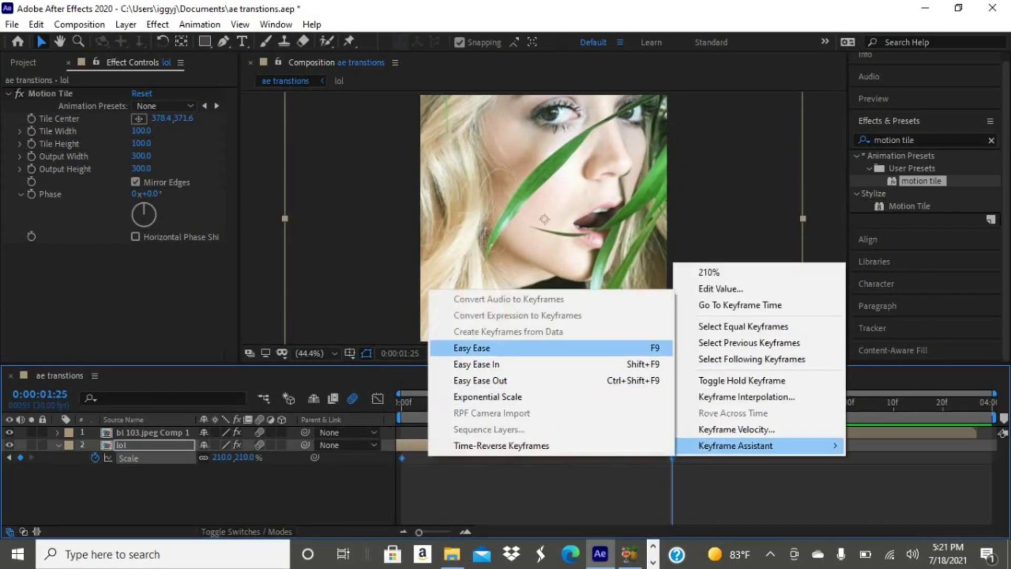
pyautogui.click(473, 348)
# Step: Reshape the lol layer's scale value curve to stay nearly flat and rise steeply at the end, and preview the transition
pyautogui.click(378, 399)
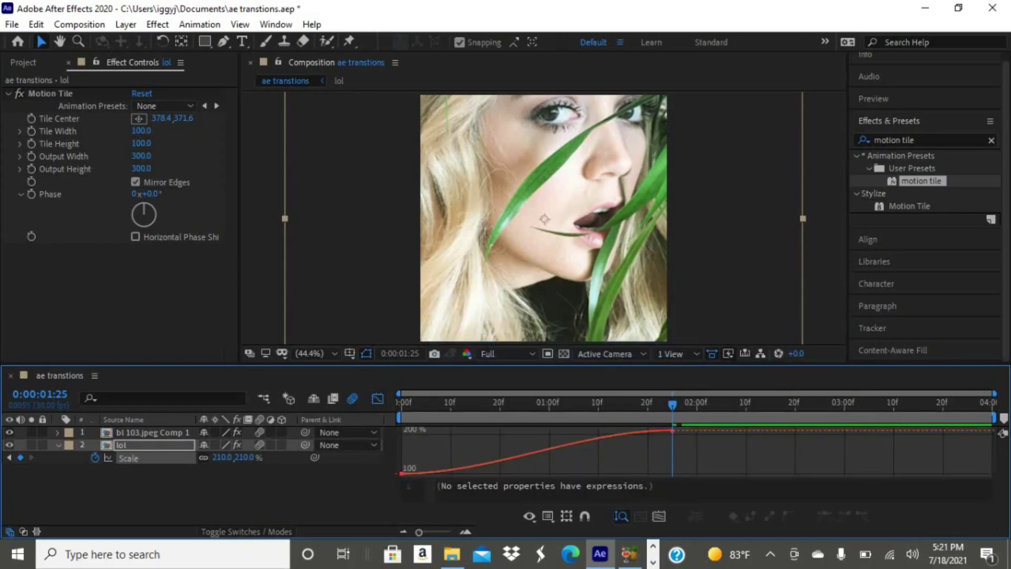
pyautogui.click(672, 431)
pyautogui.moveTo(603, 447); pyautogui.dragTo(672, 472)
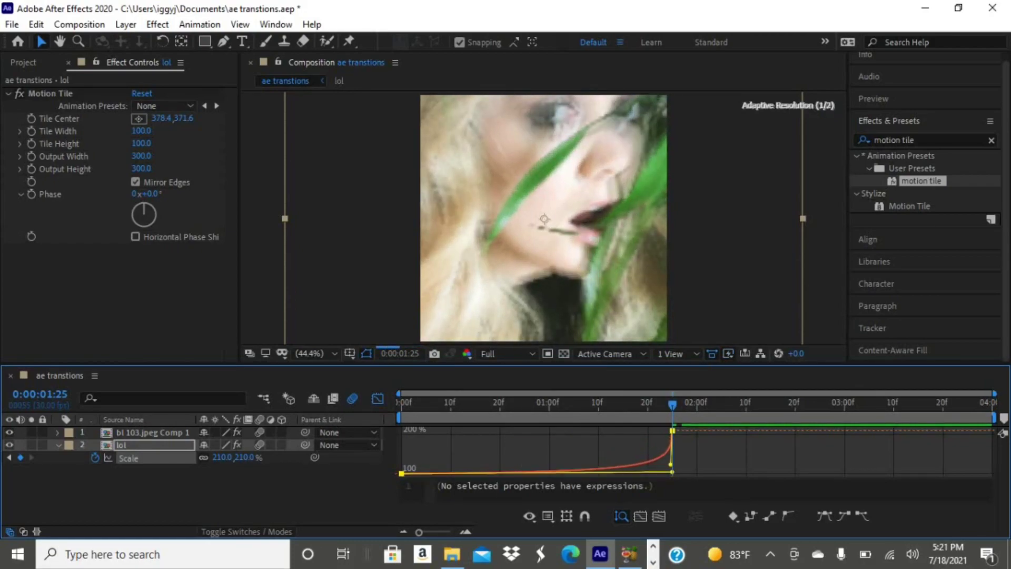
pyautogui.moveTo(673, 404); pyautogui.dragTo(402, 404)
pyautogui.press('space')
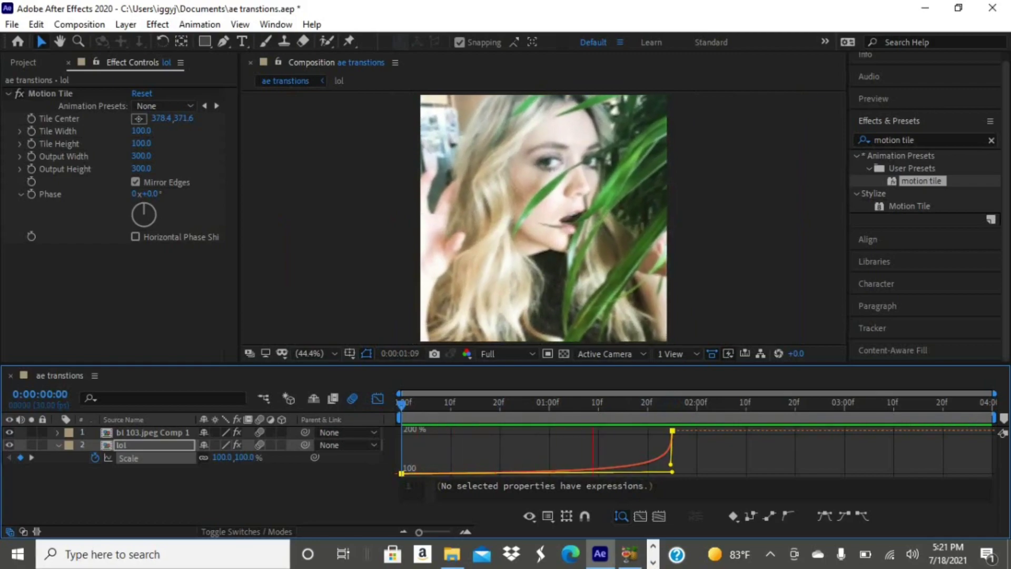
pyautogui.press('space')
pyautogui.press('space')
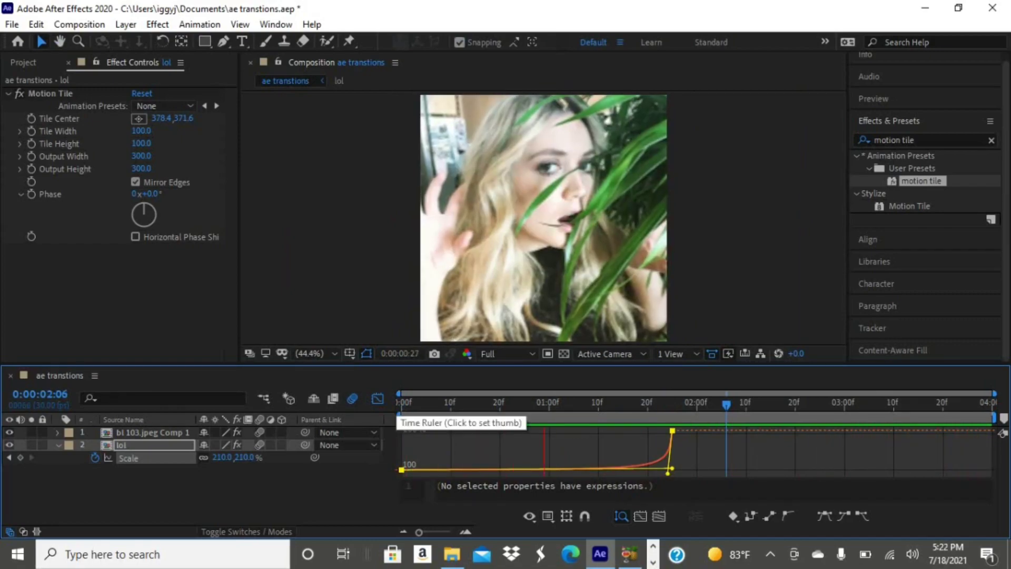
pyautogui.press('space')
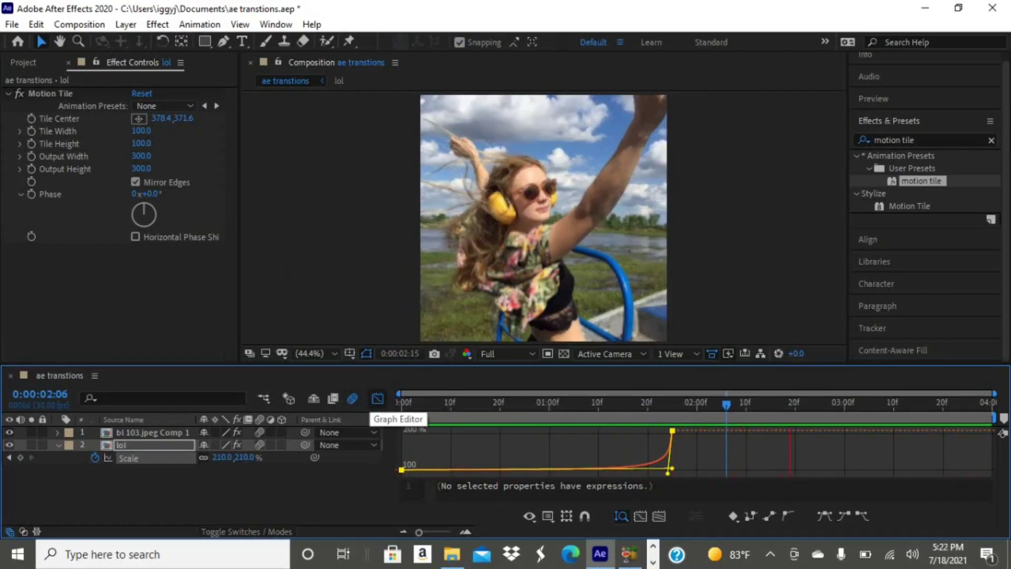
pyautogui.hotkey('shift', 'F3')
# Step: Keyframe the bl 103.jpeg Comp 1 layer's scale from 55% at 0:00:01:27 to 100% at 0:00:03:25
pyautogui.click(153, 432)
pyautogui.press('i')
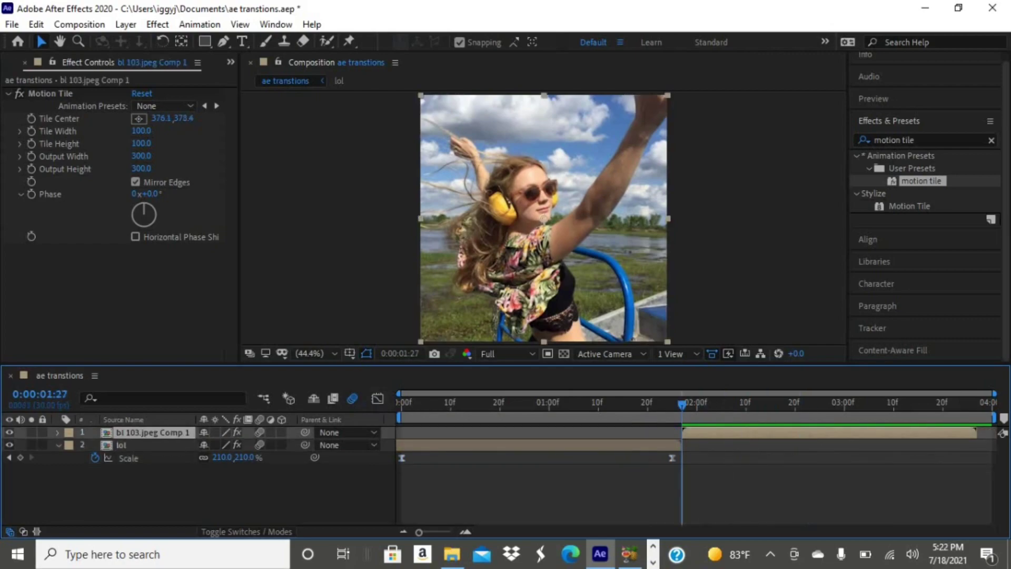
pyautogui.press('s')
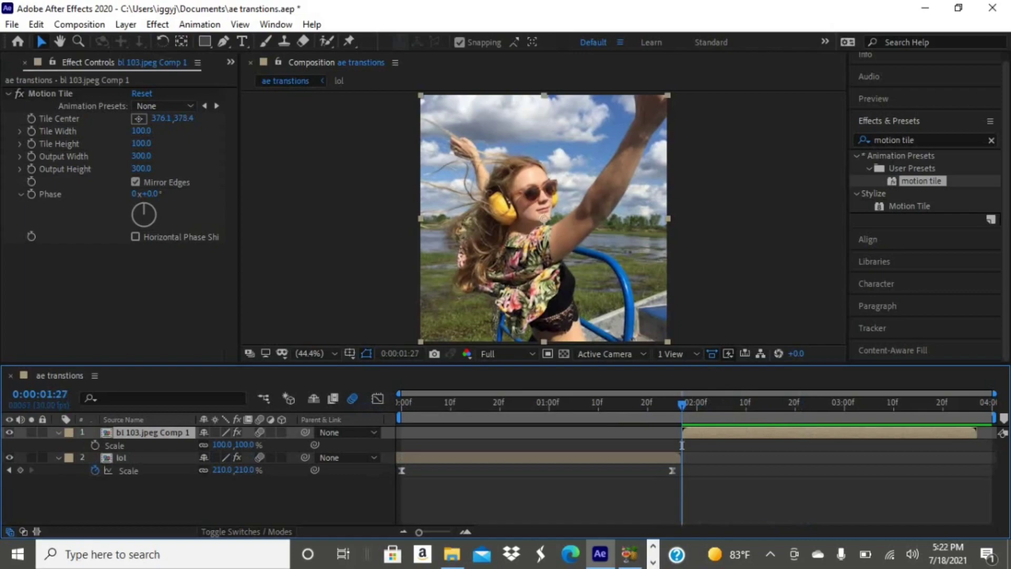
pyautogui.hotkey('alt', 'shift', 's')
pyautogui.moveTo(222, 445); pyautogui.dragTo(194, 444)
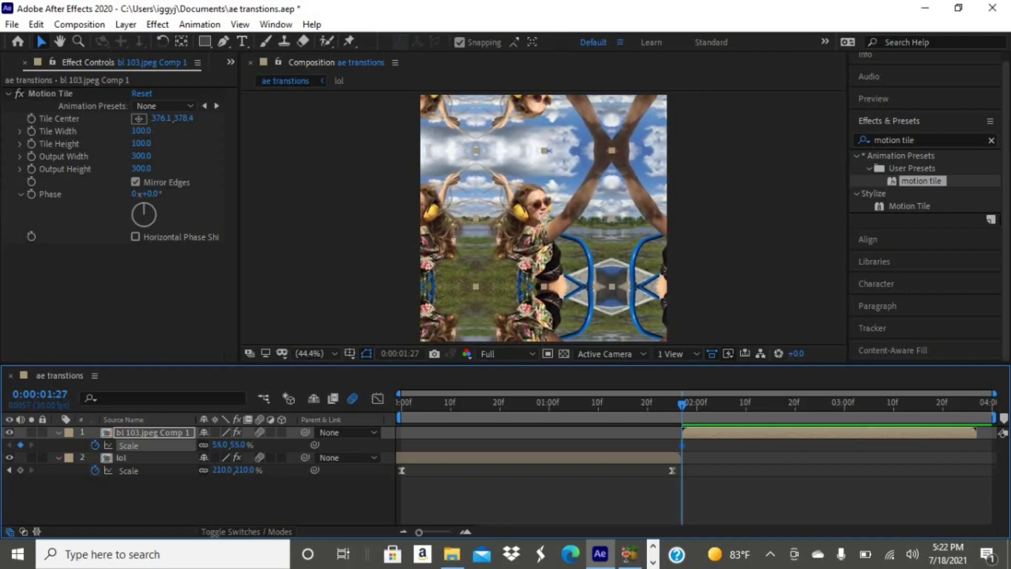
pyautogui.moveTo(683, 404); pyautogui.dragTo(968, 404)
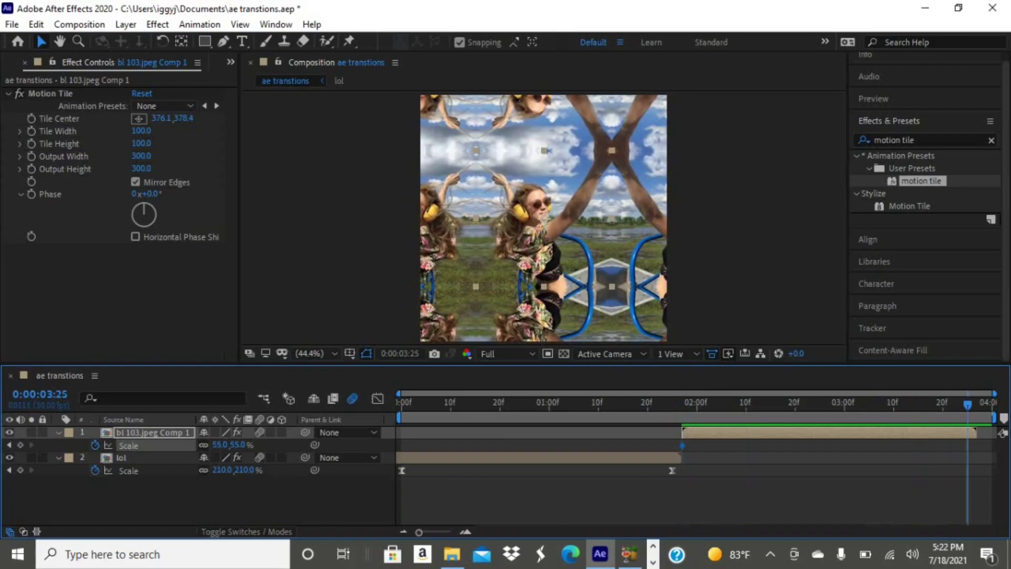
pyautogui.rightClick(220, 447)
pyautogui.click(264, 354)
# Step: Apply Easy Ease to both scale keyframes of the bl 103.jpeg Comp 1 layer
pyautogui.moveTo(677, 450); pyautogui.dragTo(993, 440)
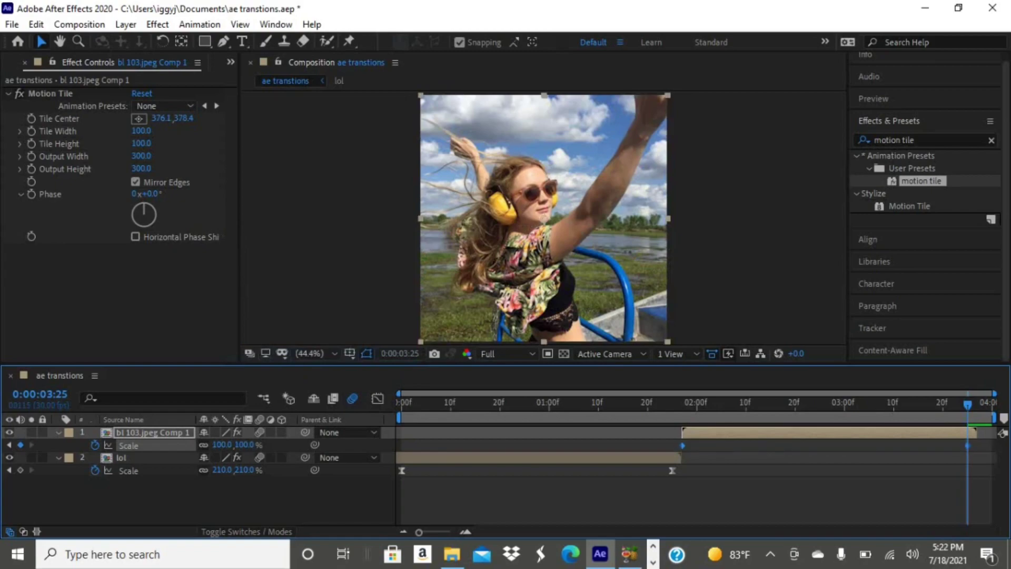
pyautogui.rightClick(968, 446)
pyautogui.moveTo(901, 431)
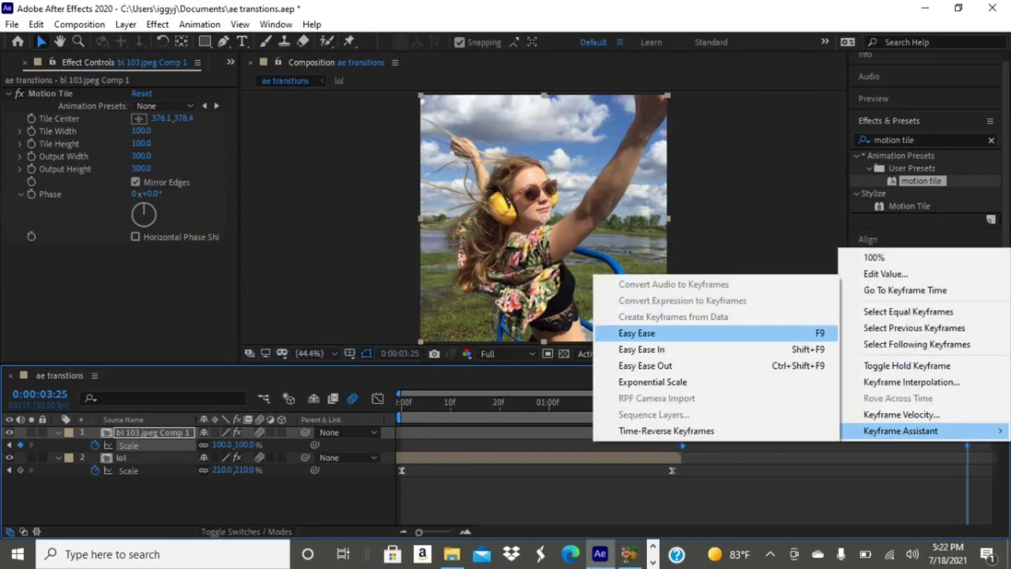
pyautogui.click(653, 333)
# Step: Reshape the bl 103.jpeg Comp 1 layer's scale value curve to rise steeply at first and level off slowly, and preview the zoom transition
pyautogui.click(378, 399)
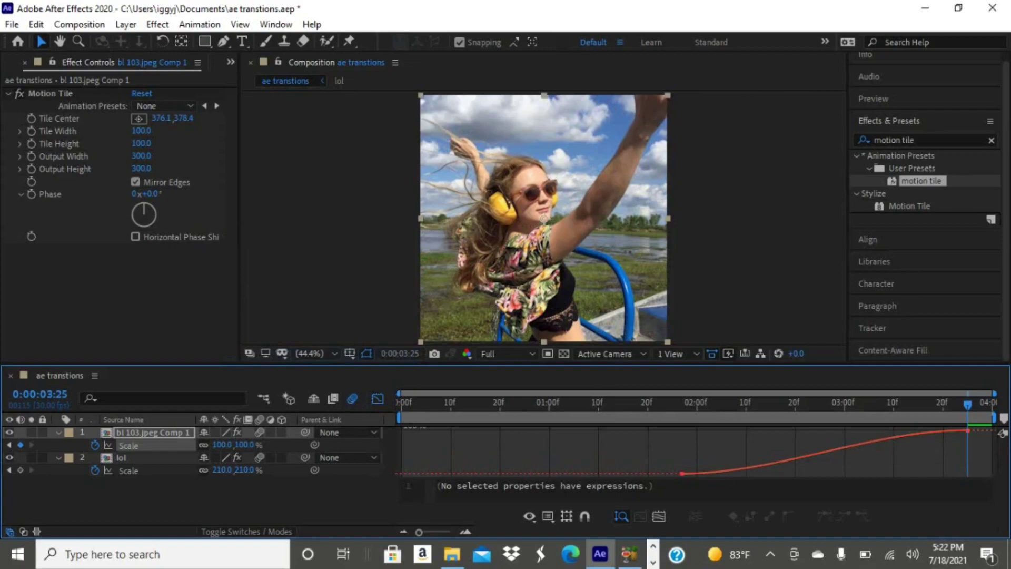
pyautogui.click(764, 459)
pyautogui.moveTo(777, 473); pyautogui.dragTo(683, 447)
pyautogui.moveTo(872, 431); pyautogui.dragTo(708, 439)
pyautogui.press('space')
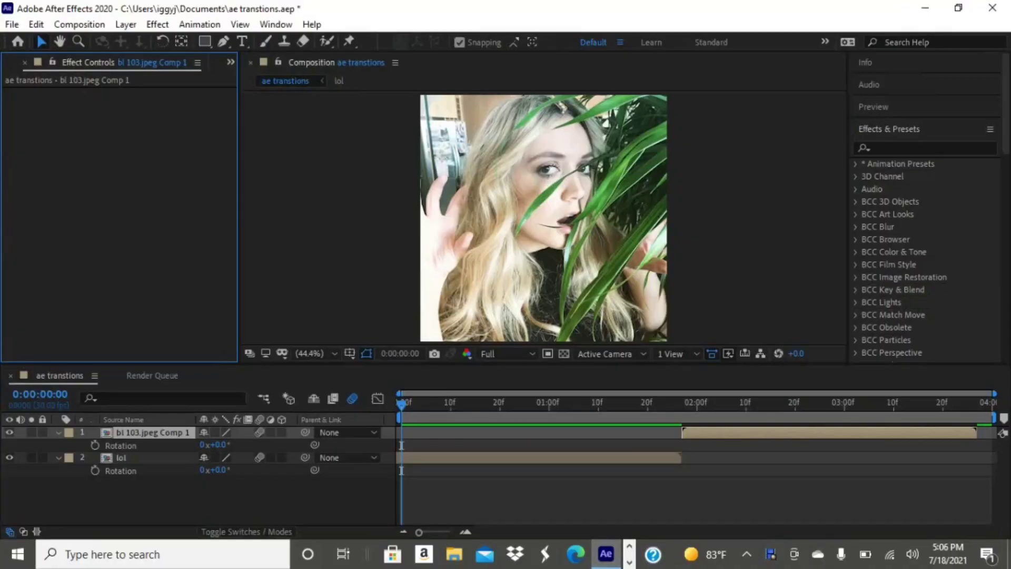
# Step: Select the lol layer and collapse the rotation properties shown under both layers
pyautogui.click(121, 458)
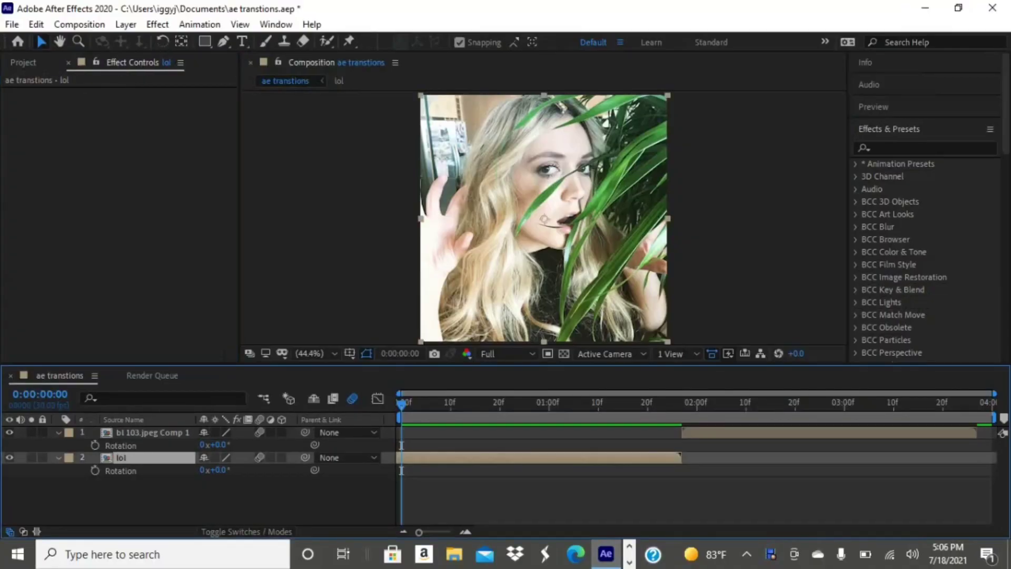
pyautogui.click(58, 432)
pyautogui.click(58, 446)
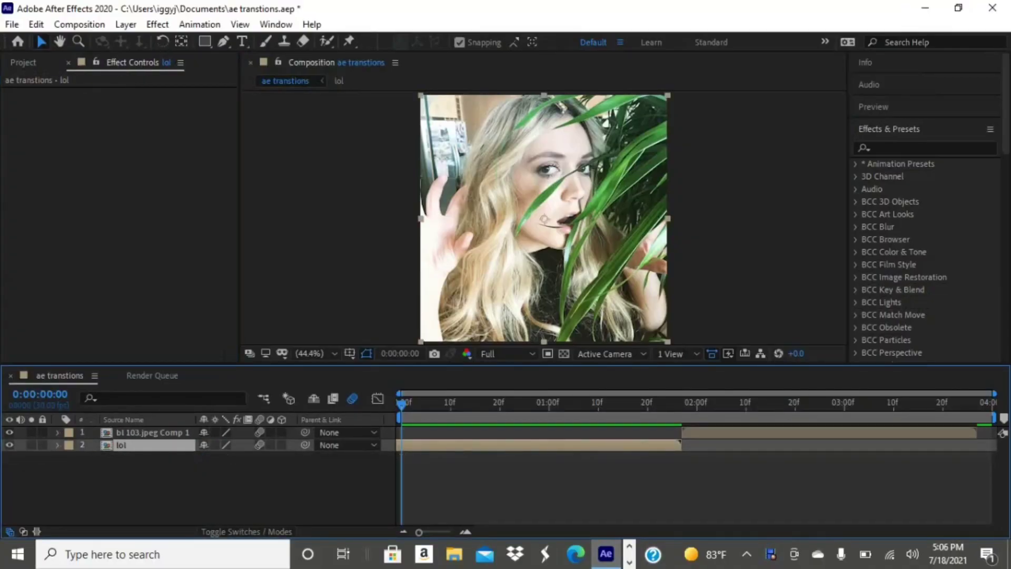
# Step: Find the motion tile user preset, apply it to the lol layer and set its tile center at about 376.1, 378.4
pyautogui.click(924, 148)
pyautogui.write('motio')
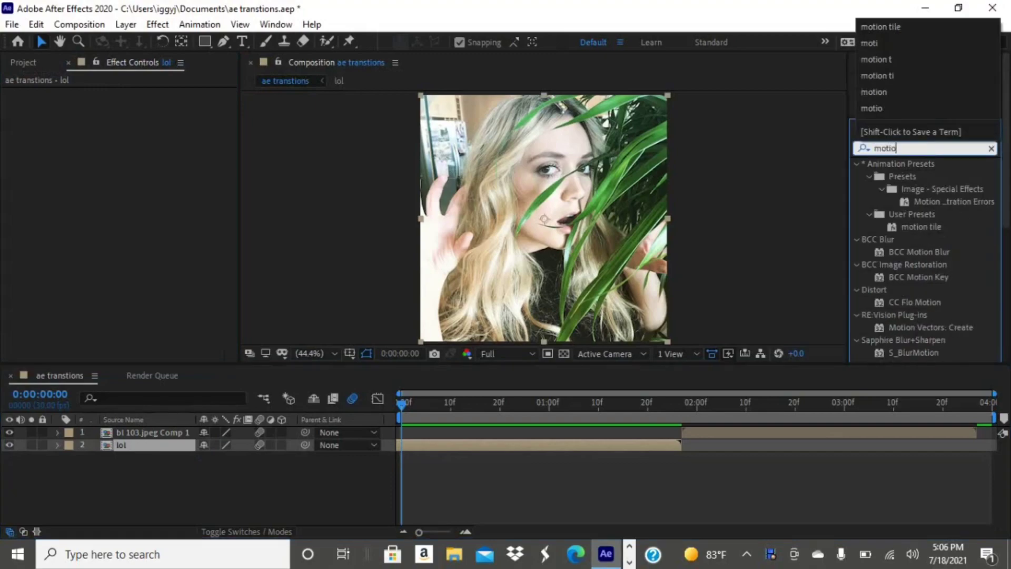
pyautogui.write('n tile')
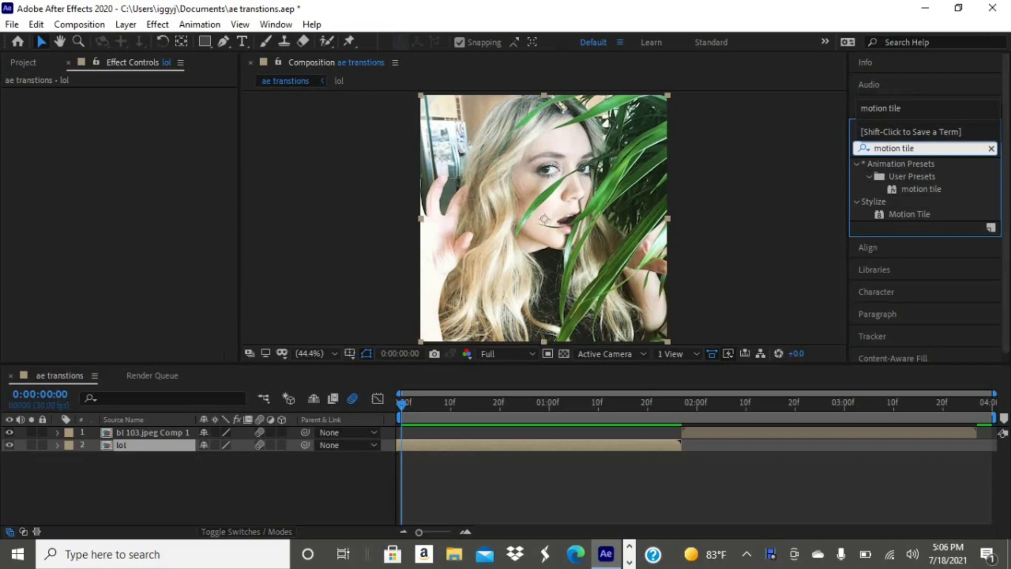
pyautogui.moveTo(916, 189); pyautogui.dragTo(590, 444)
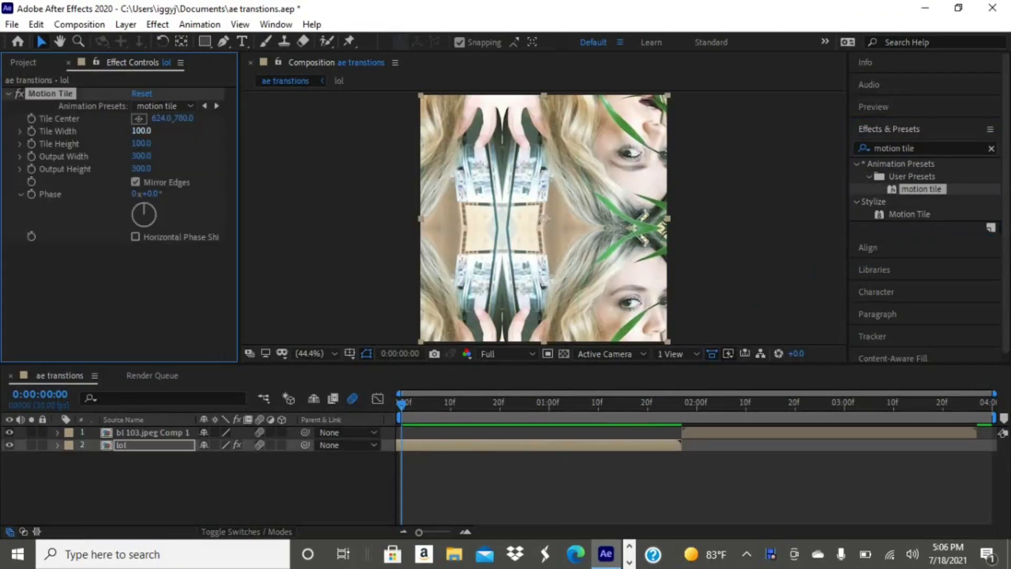
pyautogui.click(139, 118)
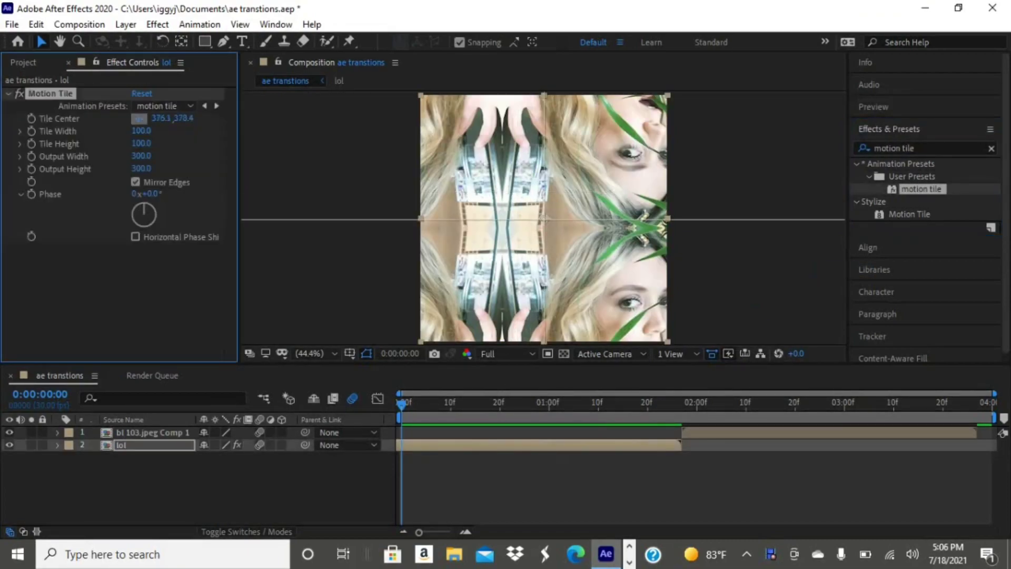
pyautogui.click(545, 218)
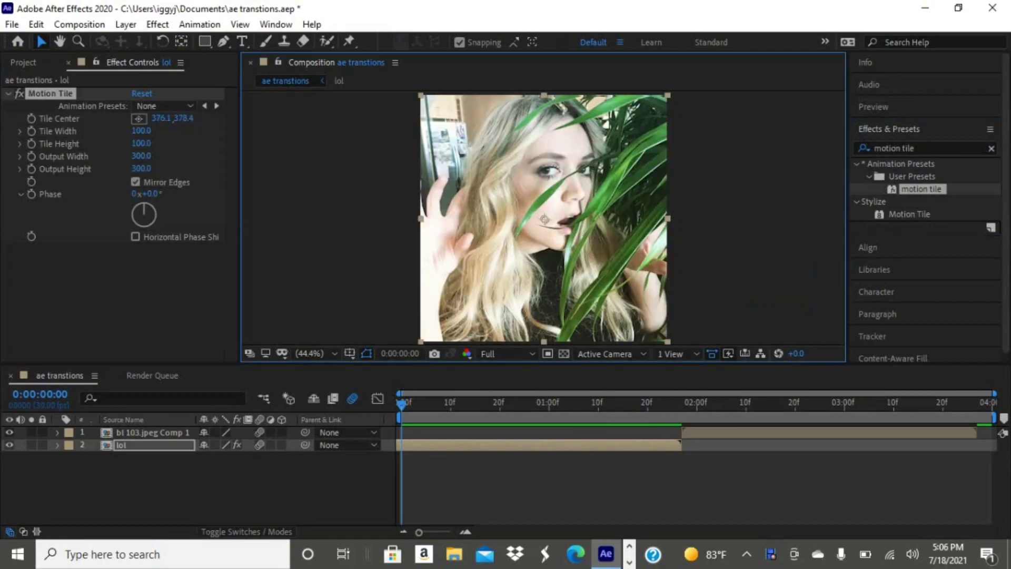
# Step: Keyframe the lol layer's position from 375.0, 375.0 at 0:00:00:00 to about 797.0, 375.0 at 0:00:01:26
pyautogui.press('p')
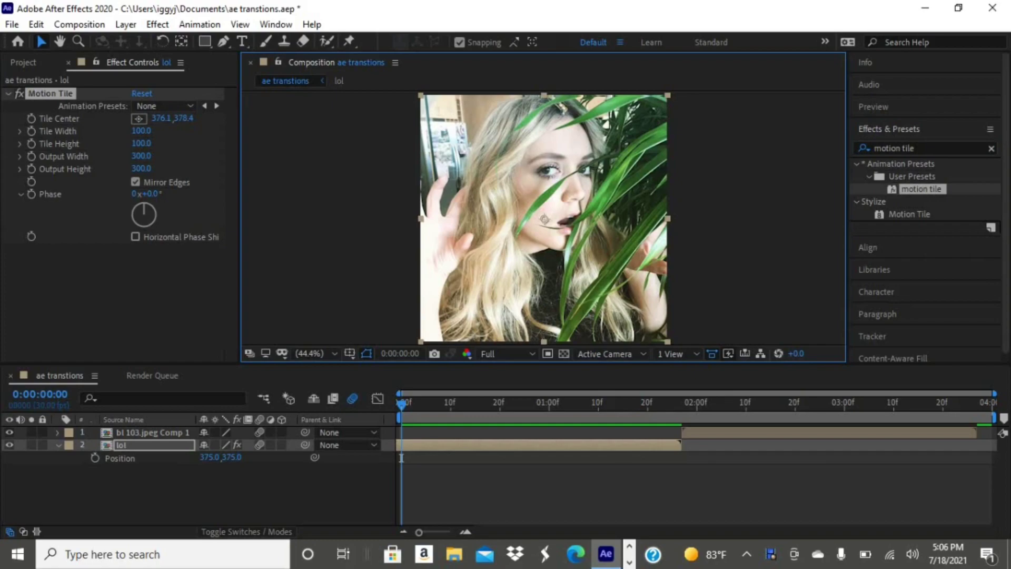
pyautogui.click(95, 458)
pyautogui.moveTo(402, 404); pyautogui.dragTo(677, 404)
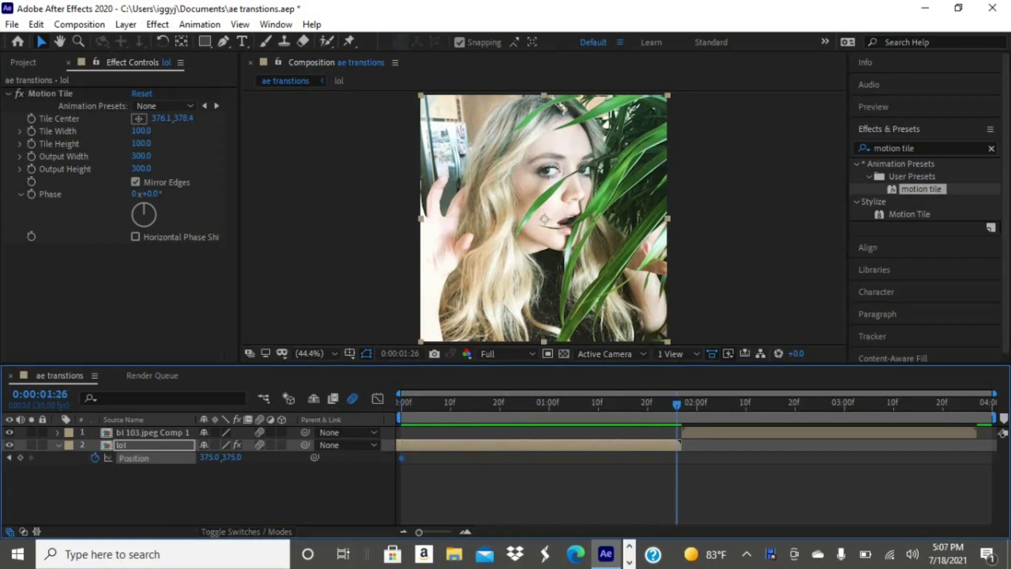
pyautogui.moveTo(544, 219); pyautogui.dragTo(683, 219)
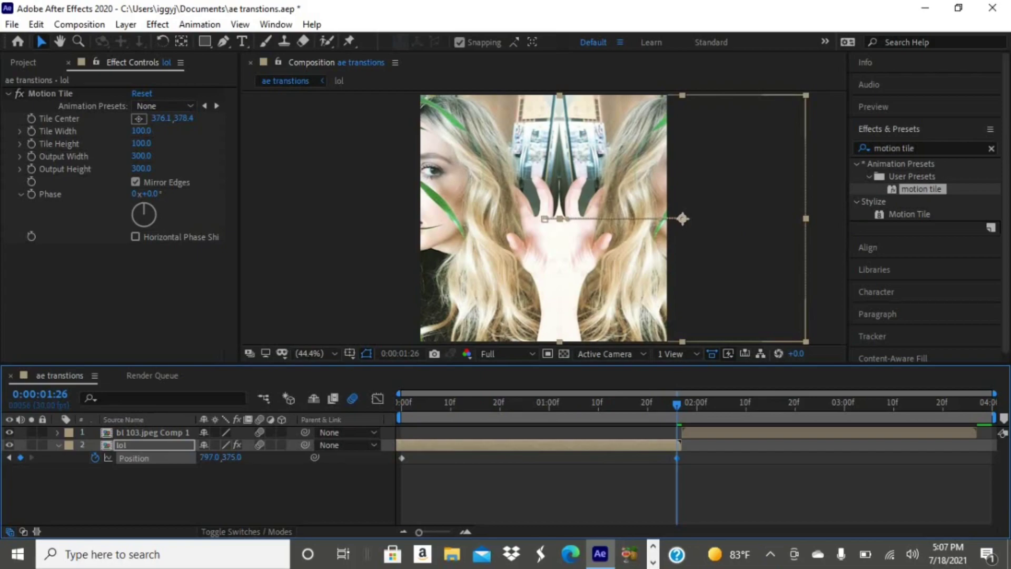
# Step: Apply Easy Ease to both position keyframes of the lol layer
pyautogui.moveTo(397, 451); pyautogui.dragTo(698, 468)
pyautogui.rightClick(677, 458)
pyautogui.moveTo(748, 445)
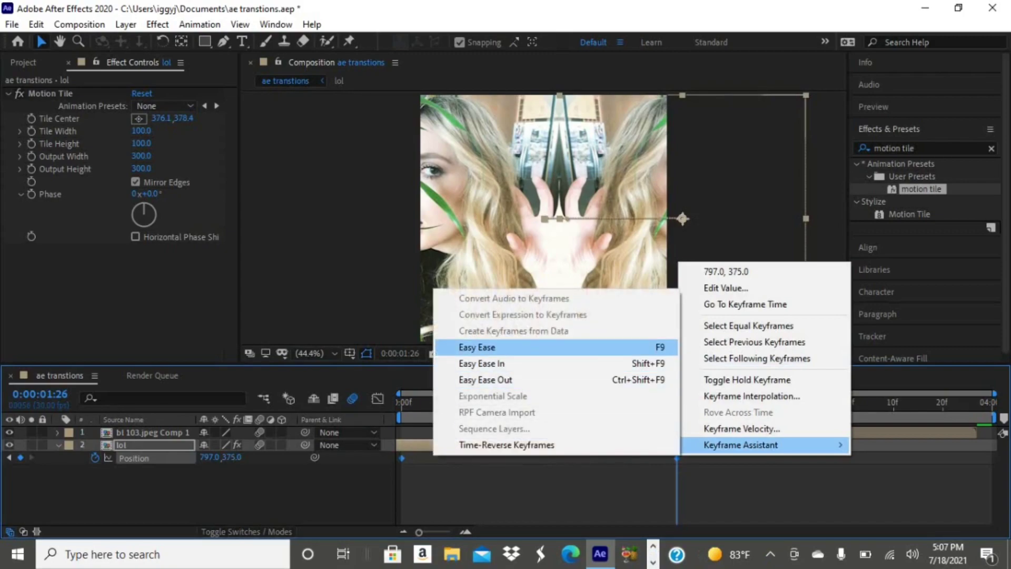
pyautogui.press('F9')
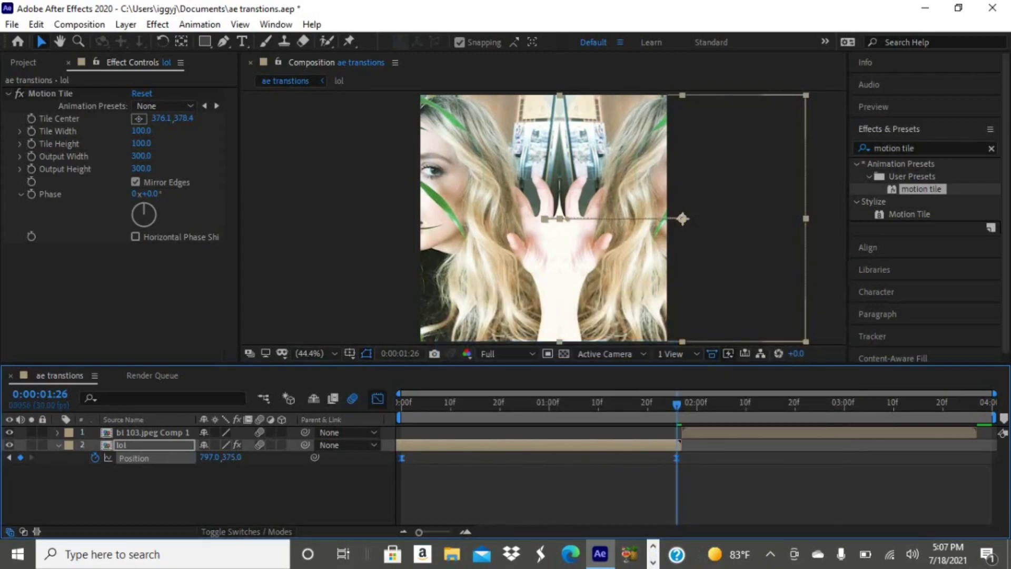
# Step: Separate the lol layer's position into X and Y dimensions in the graph editor and select the whole X Position curve
pyautogui.click(377, 398)
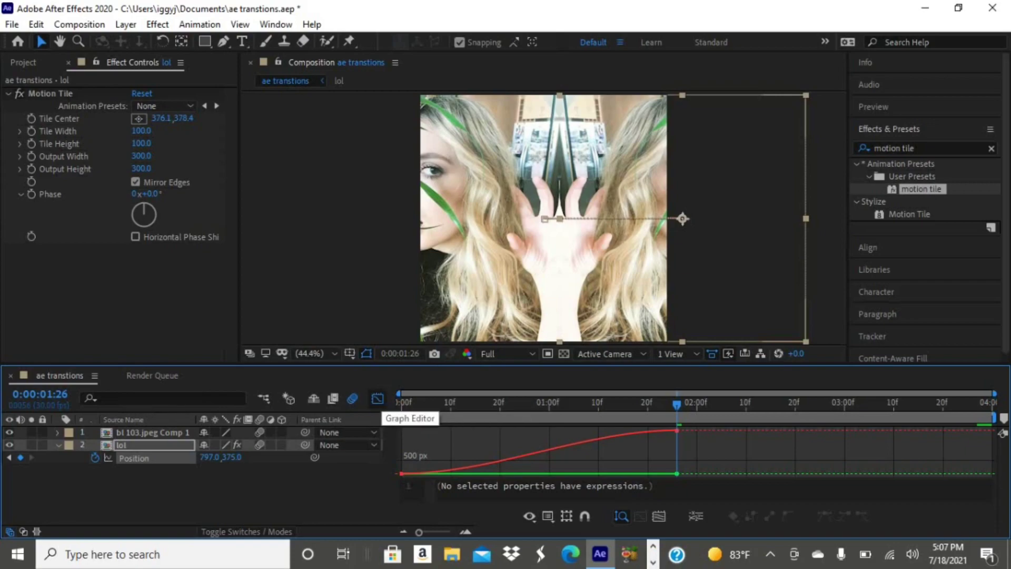
pyautogui.click(696, 516)
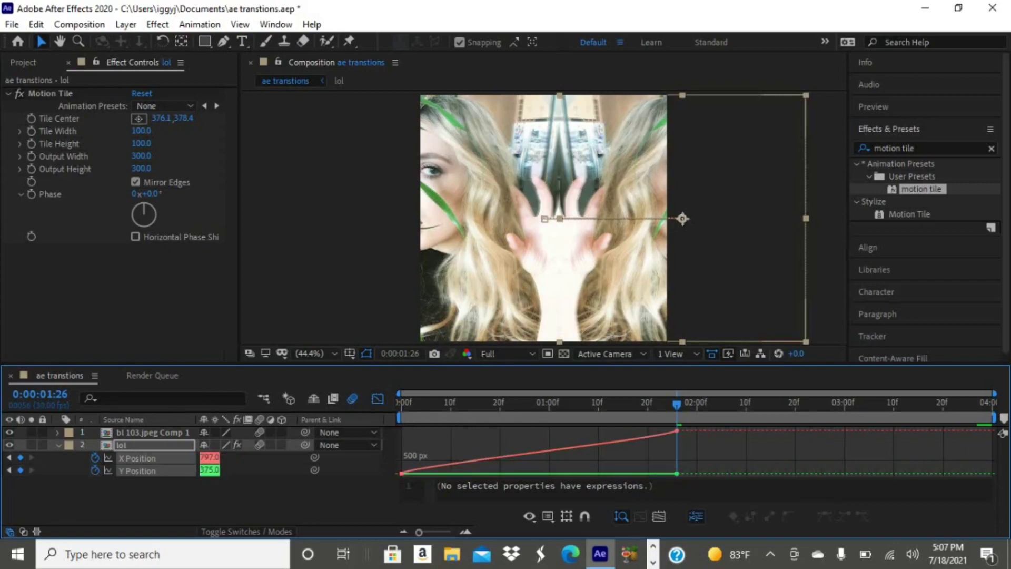
pyautogui.press('F2')
pyautogui.click(137, 458)
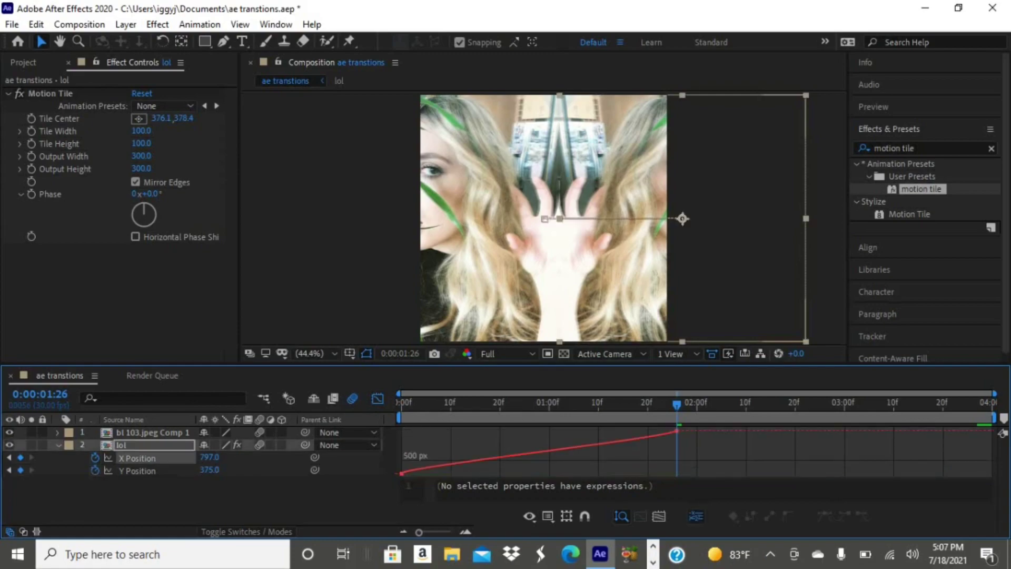
pyautogui.click(575, 446)
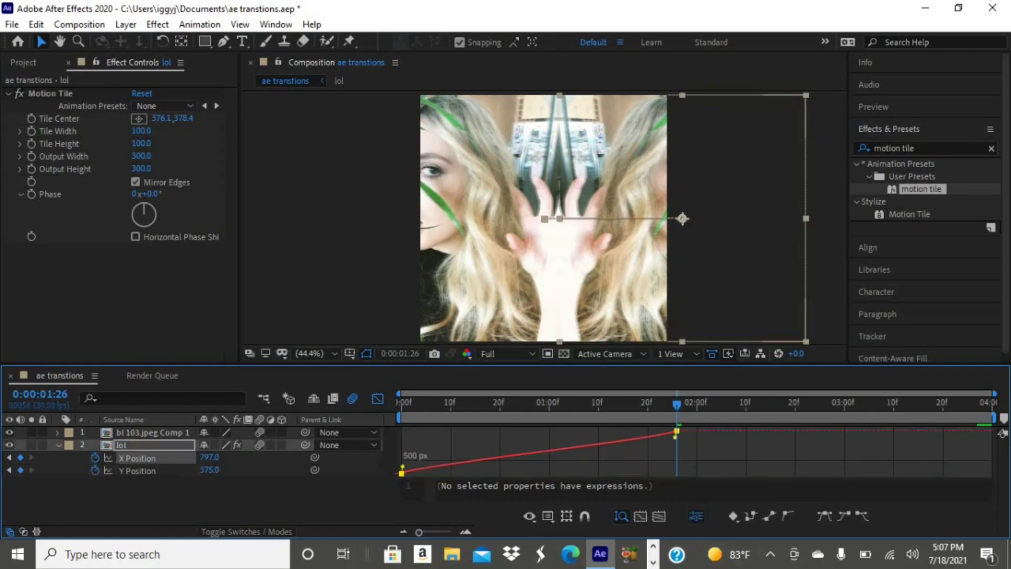
# Step: Reshape the lol layer's X Position curve with a long, flat start handle and a steep end handle at 0:00:01:26
pyautogui.click(659, 516)
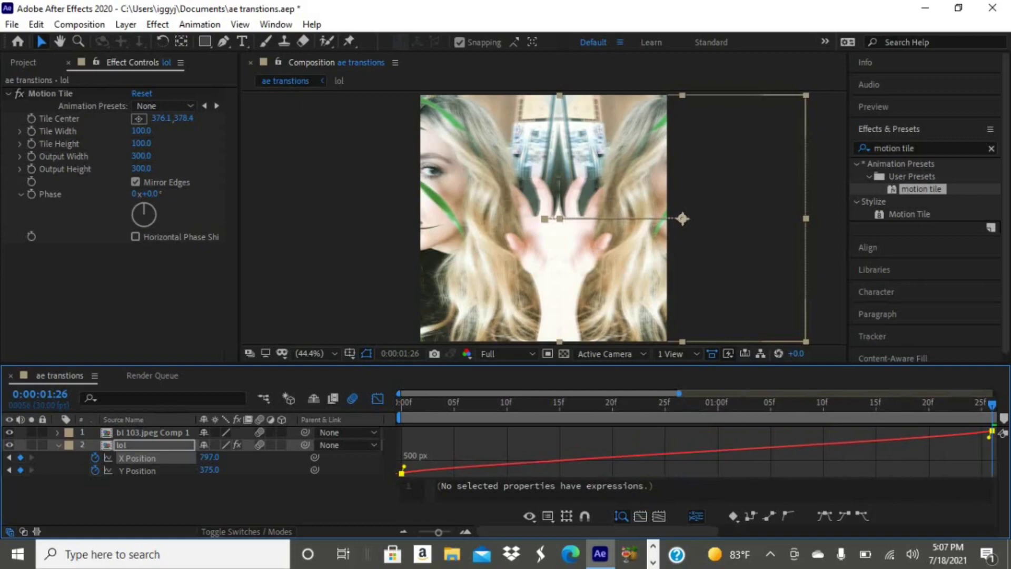
pyautogui.moveTo(438, 531); pyautogui.dragTo(420, 532)
pyautogui.press('F9')
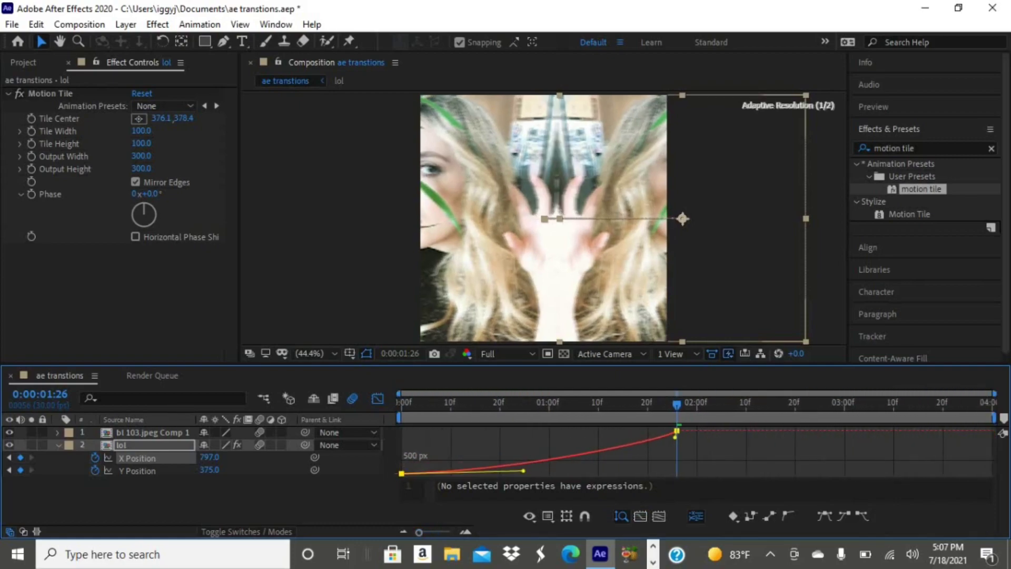
pyautogui.moveTo(574, 474); pyautogui.dragTo(585, 472)
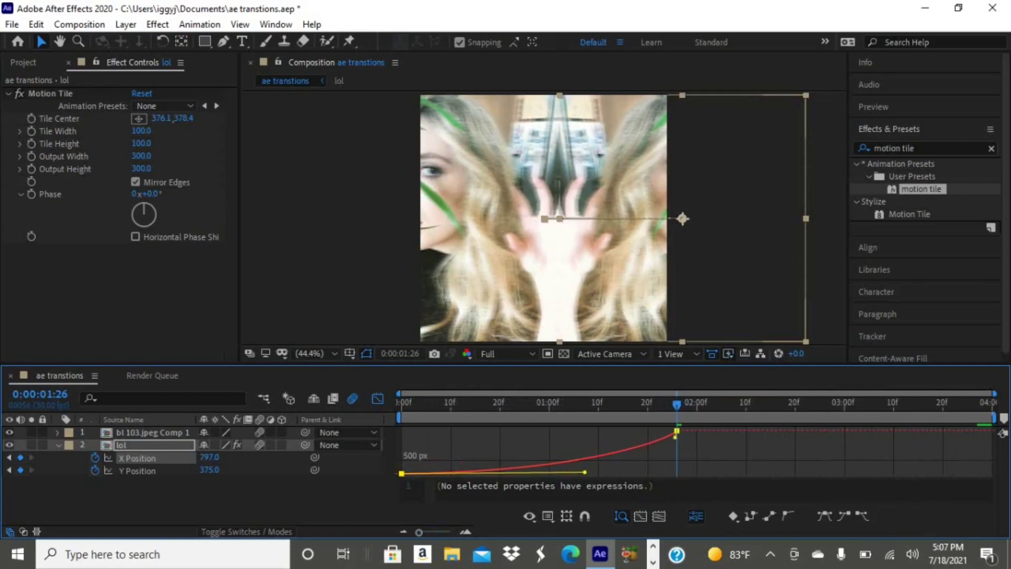
pyautogui.moveTo(675, 437); pyautogui.dragTo(676, 464)
# Step: Preview the lol layer's slide from the beginning and scrub back to 0:00:01:16
pyautogui.moveTo(677, 404); pyautogui.dragTo(401, 404)
pyautogui.press('space')
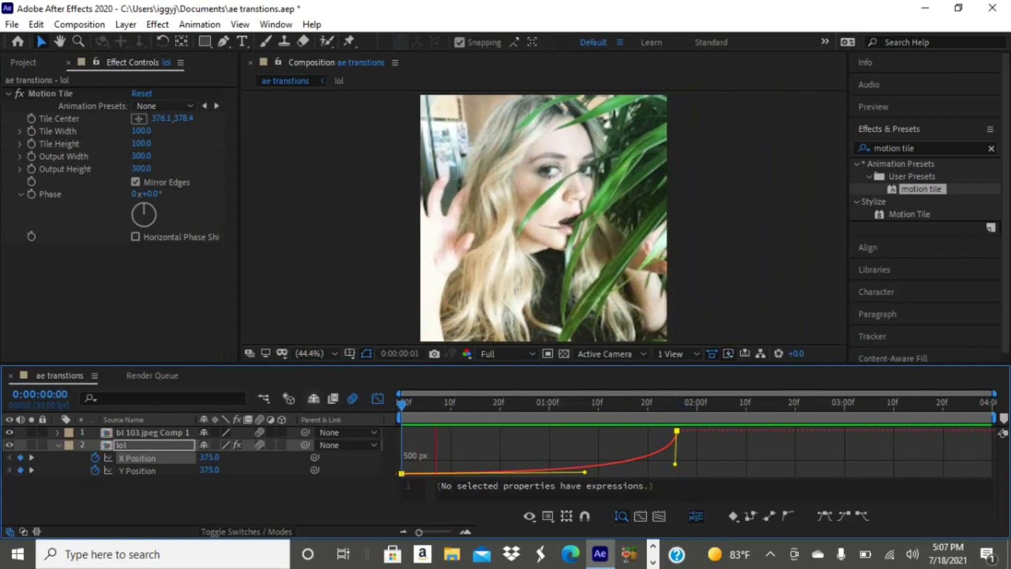
pyautogui.press('space')
pyautogui.moveTo(712, 404); pyautogui.dragTo(628, 404)
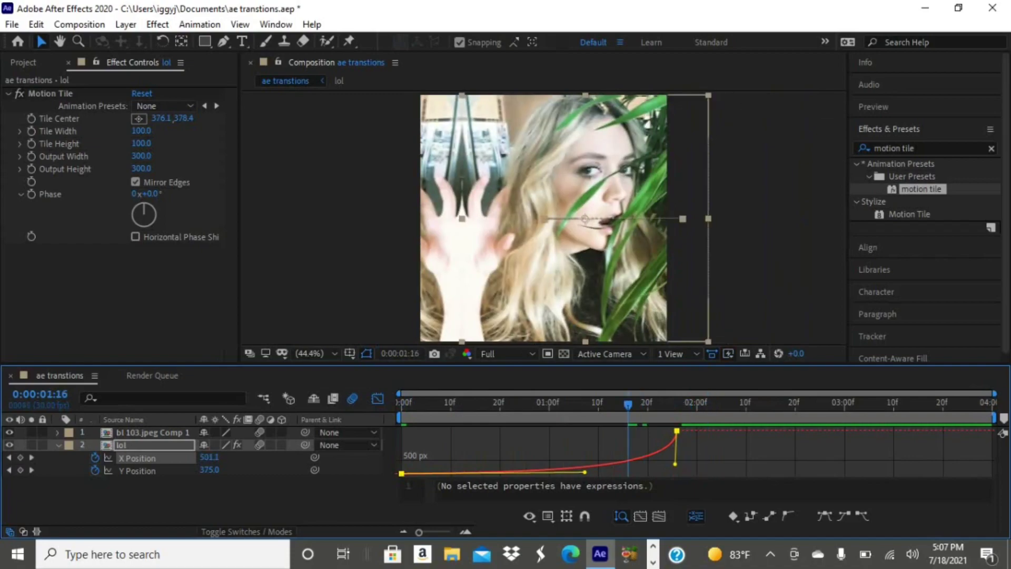
# Step: Lengthen the start handle of lol's X Position curve until it nearly reaches the end keyframe, checking playback, and leave the graph editor
pyautogui.moveTo(585, 472); pyautogui.dragTo(675, 475)
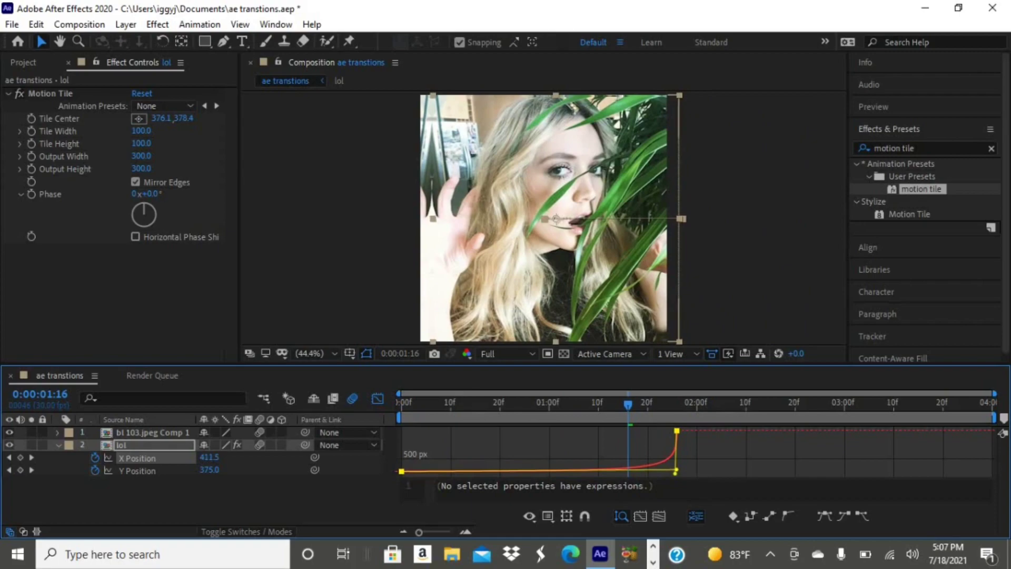
pyautogui.moveTo(628, 404); pyautogui.dragTo(589, 404)
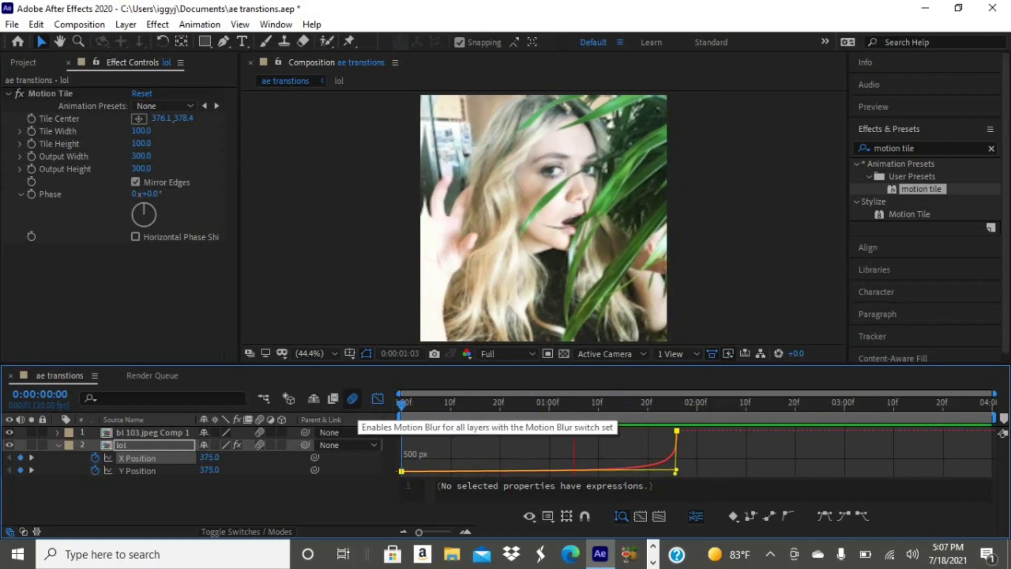
pyautogui.press('space')
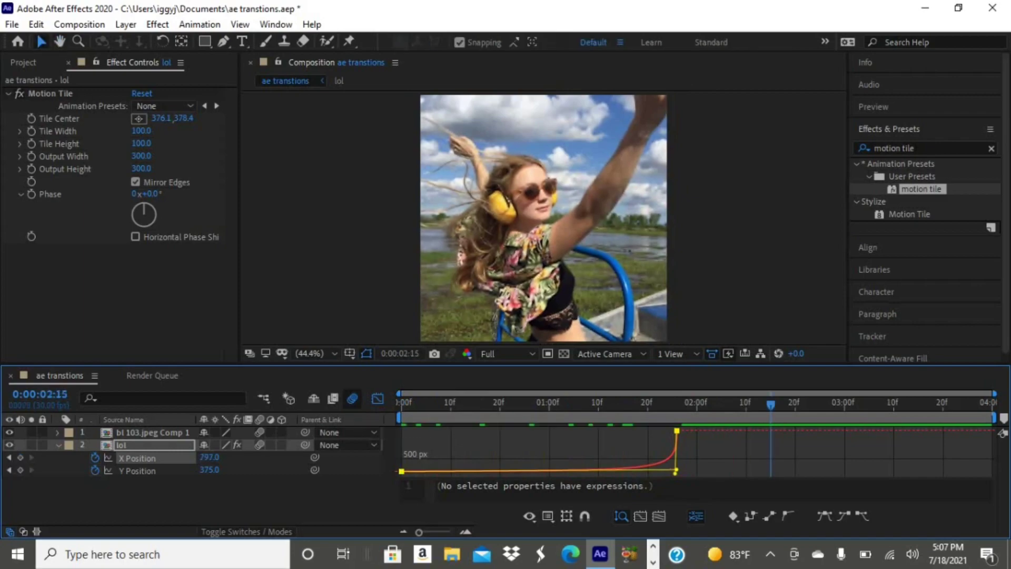
pyautogui.moveTo(677, 469)
pyautogui.mouseDown()
pyautogui.moveTo(640, 466)
pyautogui.moveTo(674, 473)
pyautogui.moveTo(661, 473)
pyautogui.mouseUp()
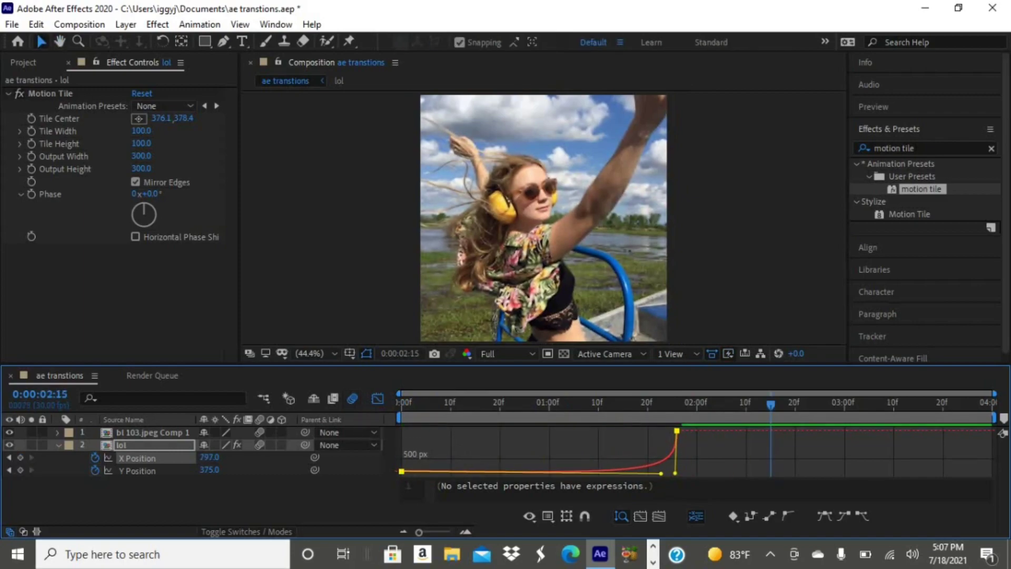
pyautogui.hotkey('shift', 'F3')
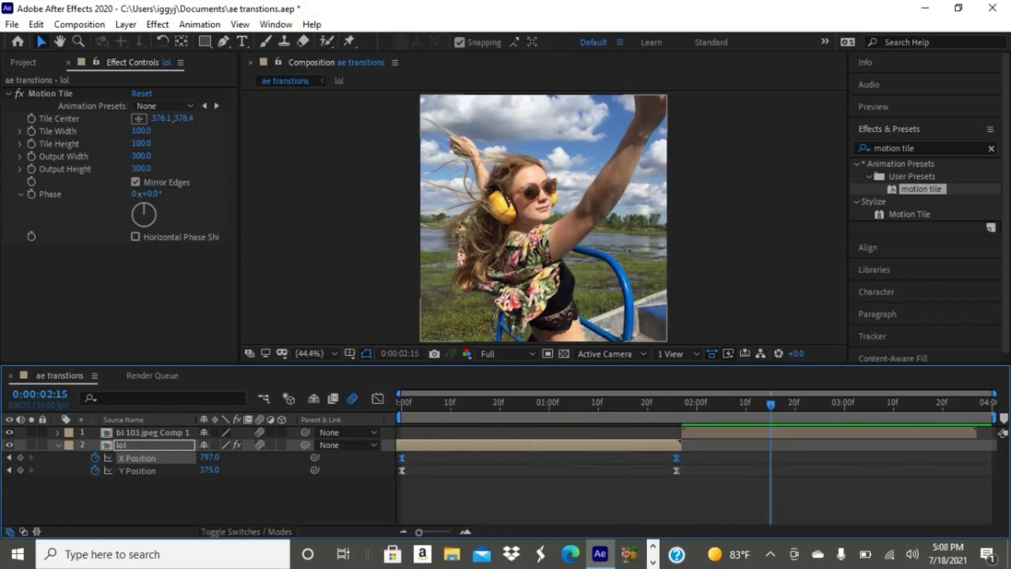
# Step: Apply the motion tile user preset to the bl 103.jpeg Comp 1 layer and set its tile center at about 376.1, 376.1
pyautogui.click(153, 432)
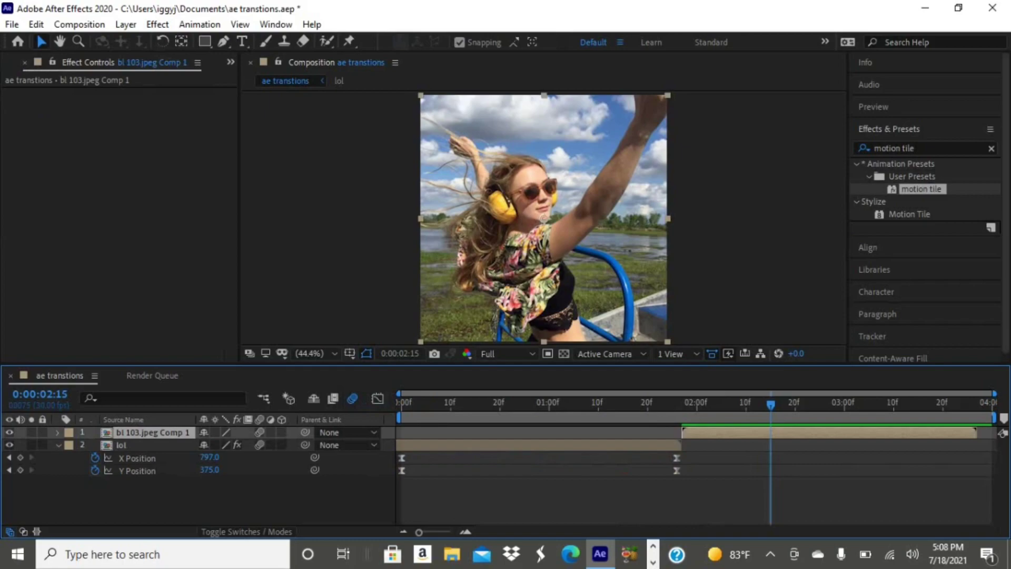
pyautogui.moveTo(921, 189); pyautogui.dragTo(732, 432)
pyautogui.click(138, 118)
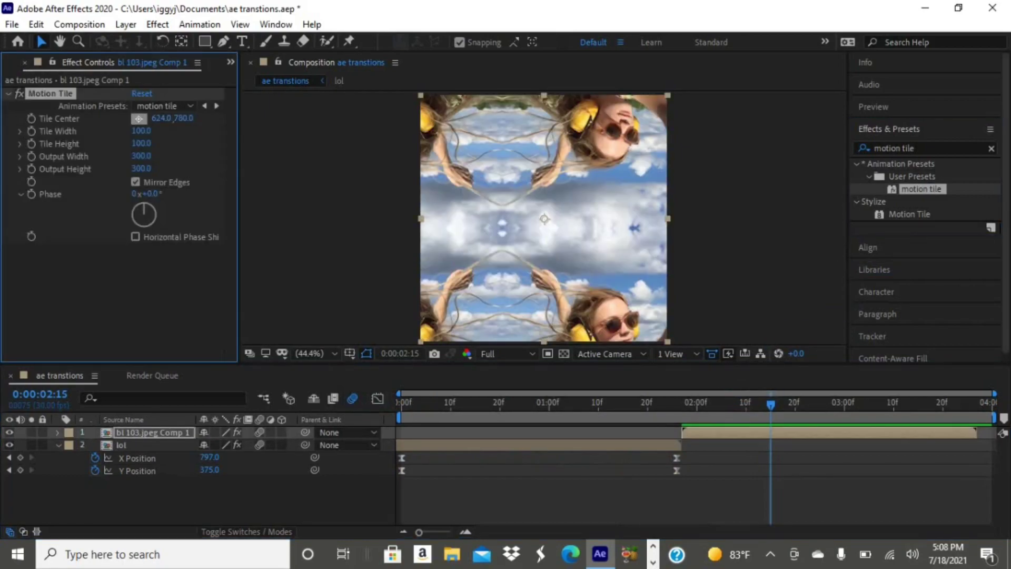
pyautogui.click(544, 218)
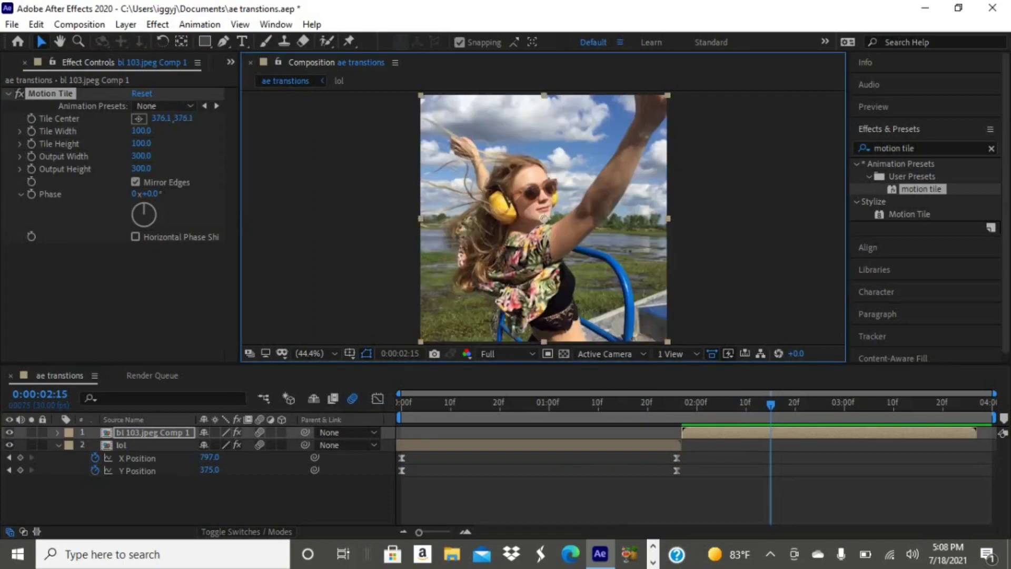
# Step: Keyframe the bl 103.jpeg Comp 1 layer's position at -797.0, 375.0 and move that keyframe to the start of the layer
pyautogui.press('p')
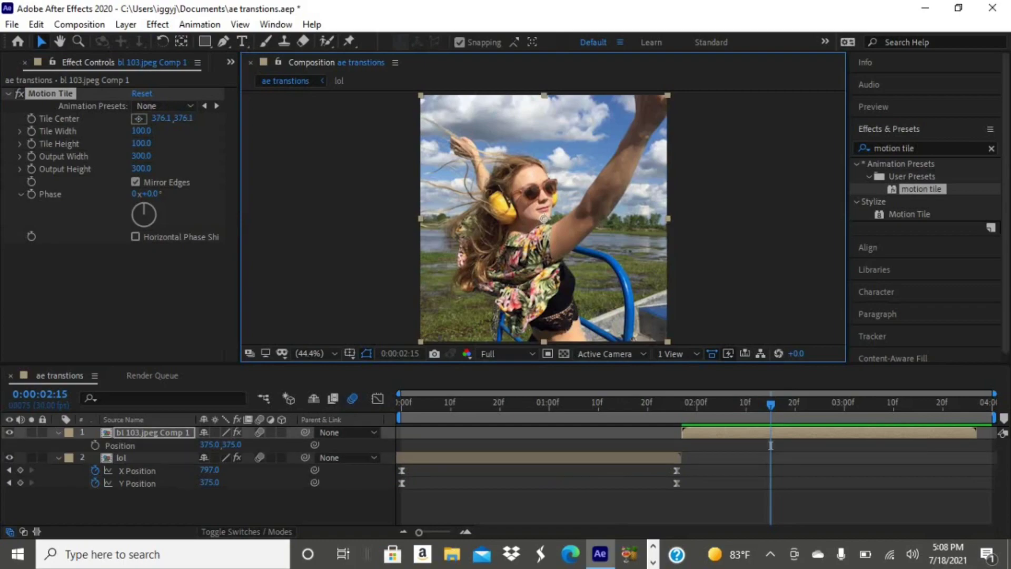
pyautogui.click(95, 445)
pyautogui.click(209, 445)
pyautogui.write('-')
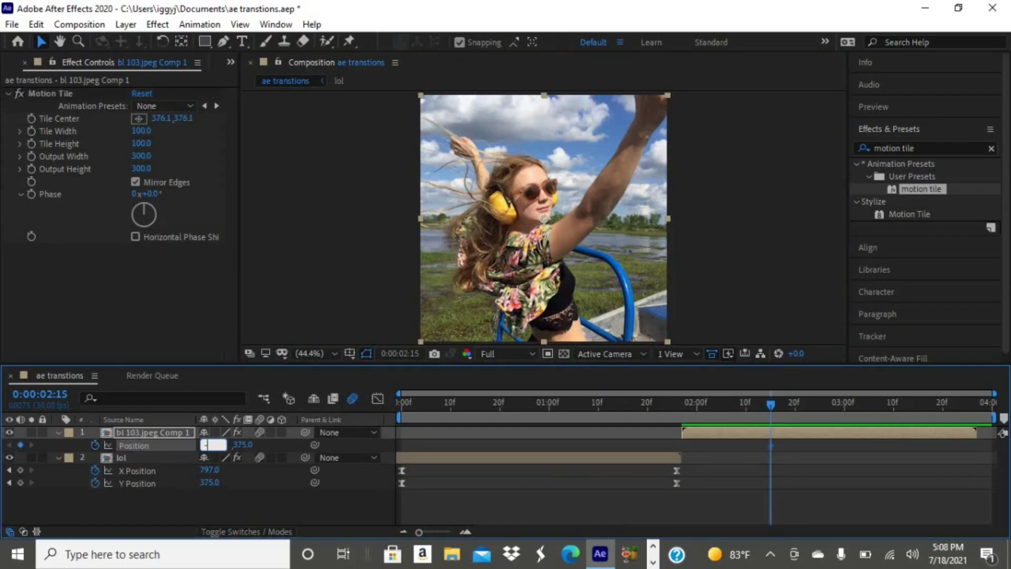
pyautogui.write('797')
pyautogui.press('Return')
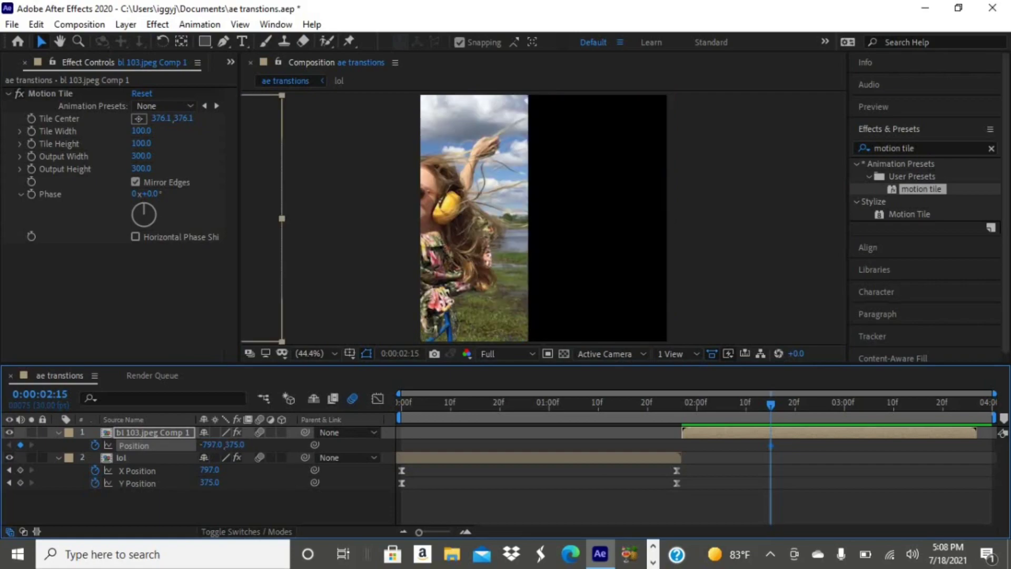
pyautogui.moveTo(770, 445); pyautogui.dragTo(682, 445)
# Step: Reset the bl 103.jpeg Comp 1 layer's position to 375.0, 375.0 at 0:00:03:26 and preview the movement
pyautogui.press('space')
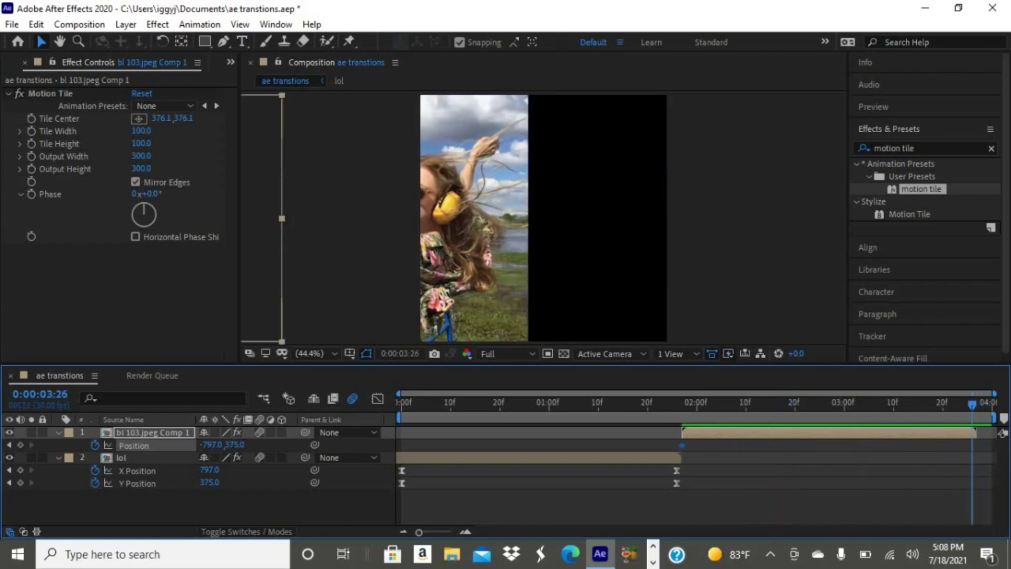
pyautogui.rightClick(218, 445)
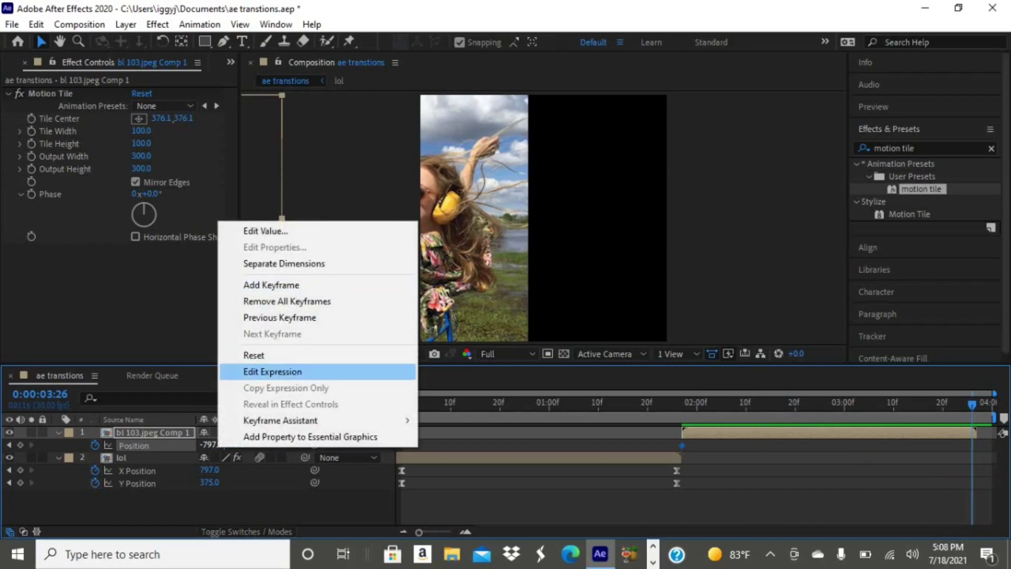
pyautogui.click(254, 355)
pyautogui.press('space')
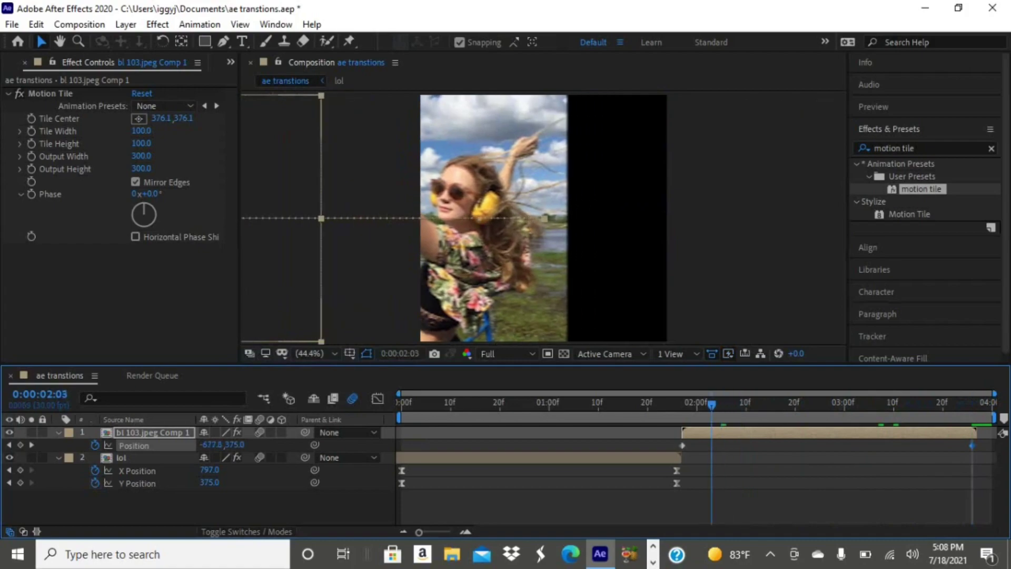
# Step: Change the X position of bl 103.jpeg Comp 1's first keyframe at 0:00:01:27 to about -5.0
pyautogui.press('j')
pyautogui.moveTo(211, 445); pyautogui.dragTo(648, 445)
pyautogui.moveTo(358, 445); pyautogui.dragTo(352, 445)
# Step: Apply Easy Ease to both position keyframes of the bl 103.jpeg Comp 1 layer
pyautogui.moveTo(668, 441); pyautogui.dragTo(991, 451)
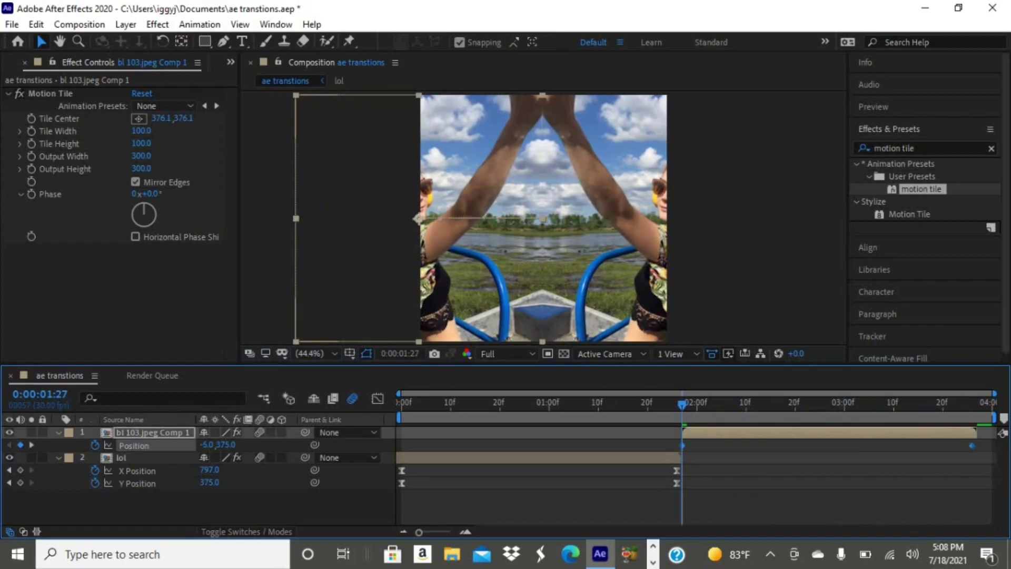
pyautogui.rightClick(973, 445)
pyautogui.moveTo(921, 436)
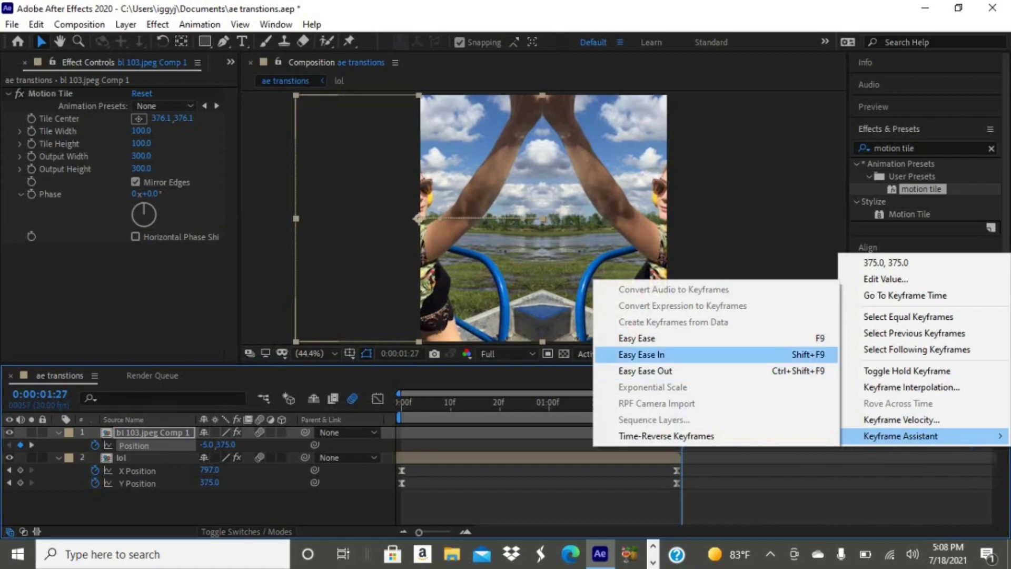
pyautogui.click(637, 339)
# Step: Separate bl 103.jpeg Comp 1's position into X and Y dimensions in the graph editor and select its X Position curve
pyautogui.click(378, 398)
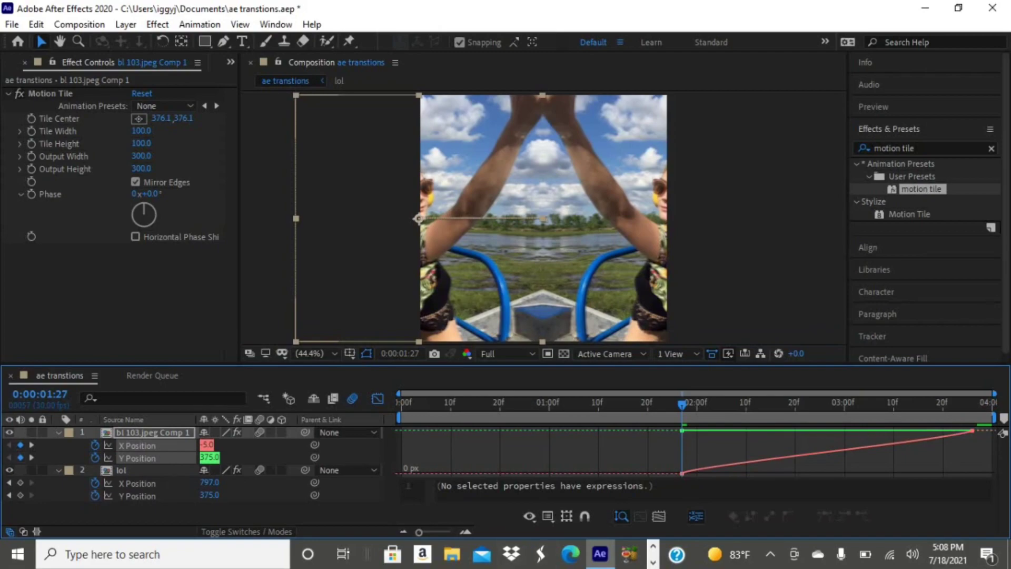
pyautogui.hotkey('ctrl', 'shift', 'a')
pyautogui.click(137, 446)
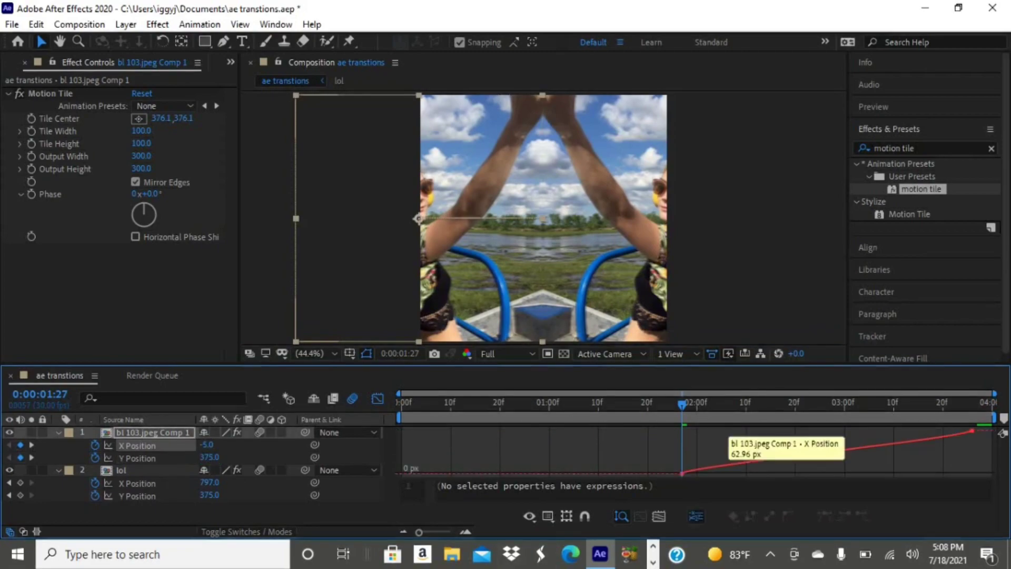
pyautogui.click(728, 465)
# Step: Reshape bl 103.jpeg Comp 1's X Position curve to rise steeply and flatten toward its last keyframe, and preview from the beginning
pyautogui.moveTo(970, 437); pyautogui.dragTo(733, 442)
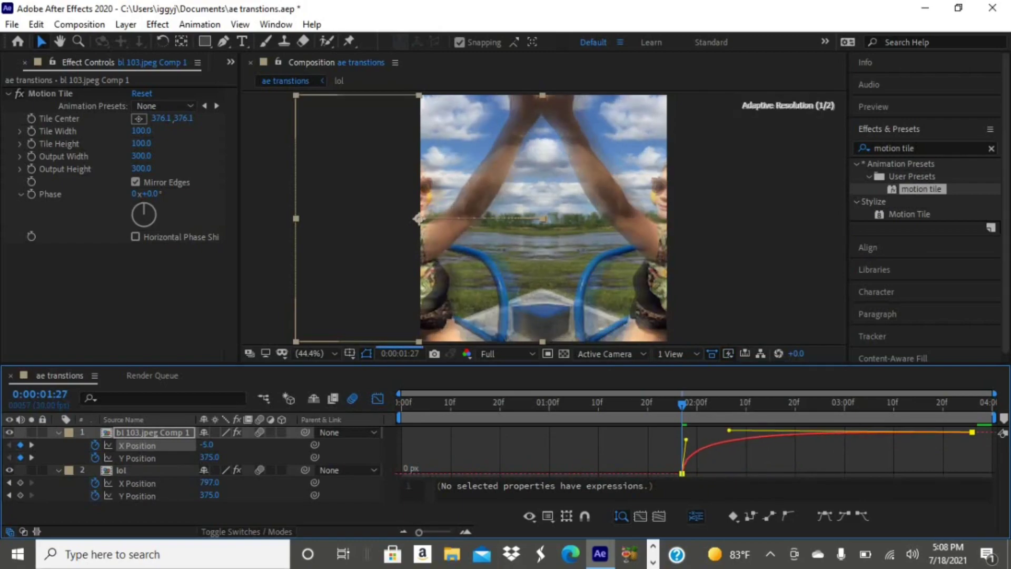
pyautogui.moveTo(682, 403); pyautogui.dragTo(402, 403)
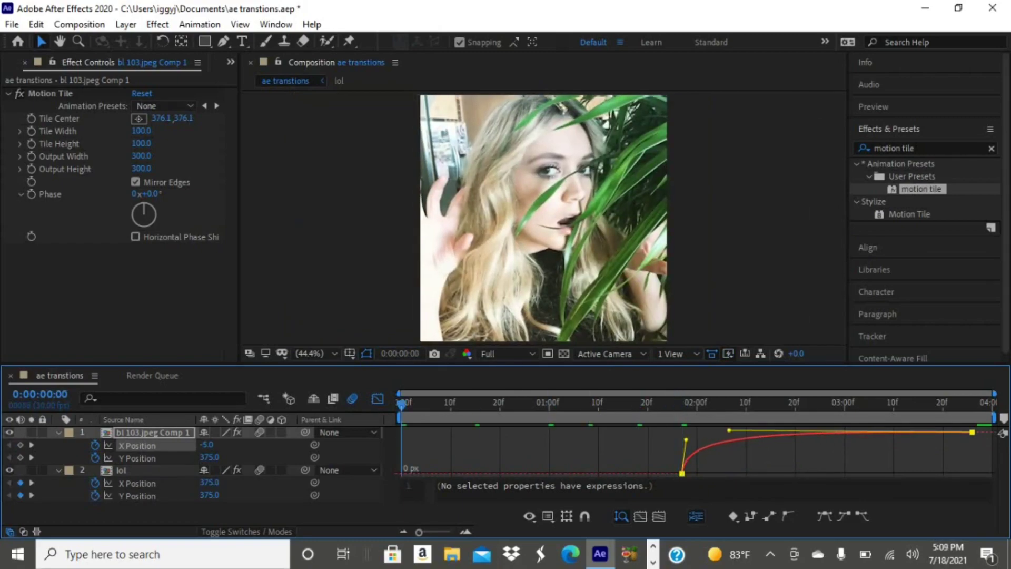
pyautogui.press('space')
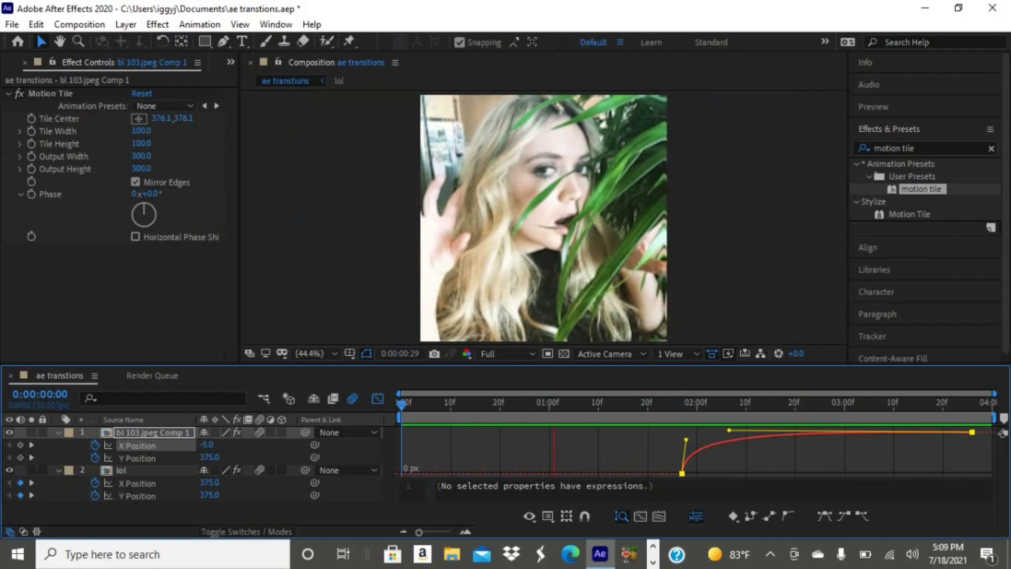
pyautogui.press('space')
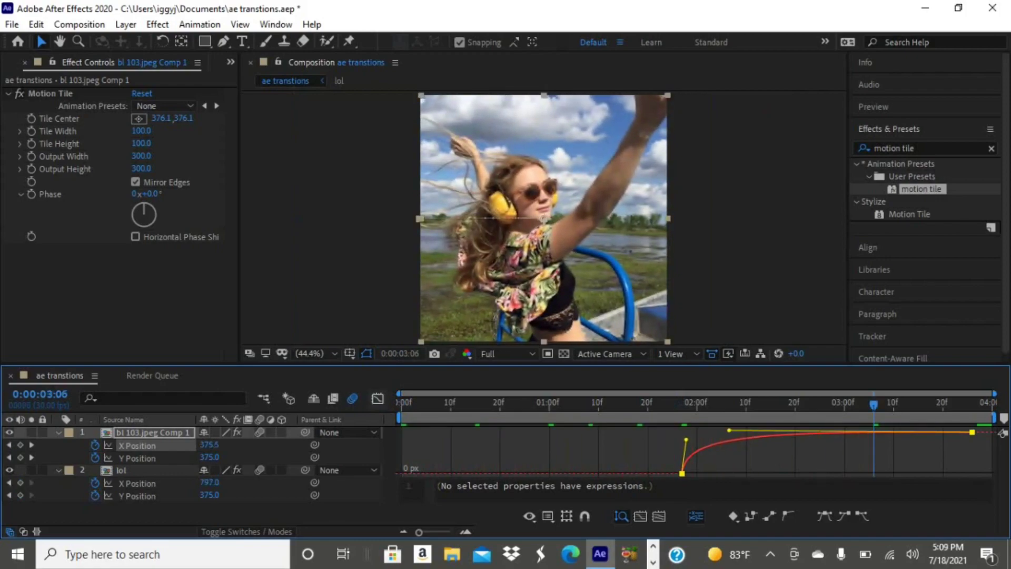
# Step: Leave the graph editor, collapse the keyframed properties under both layers and preview the slide transition from the beginning
pyautogui.hotkey('shift', 'F3')
pyautogui.click(121, 470)
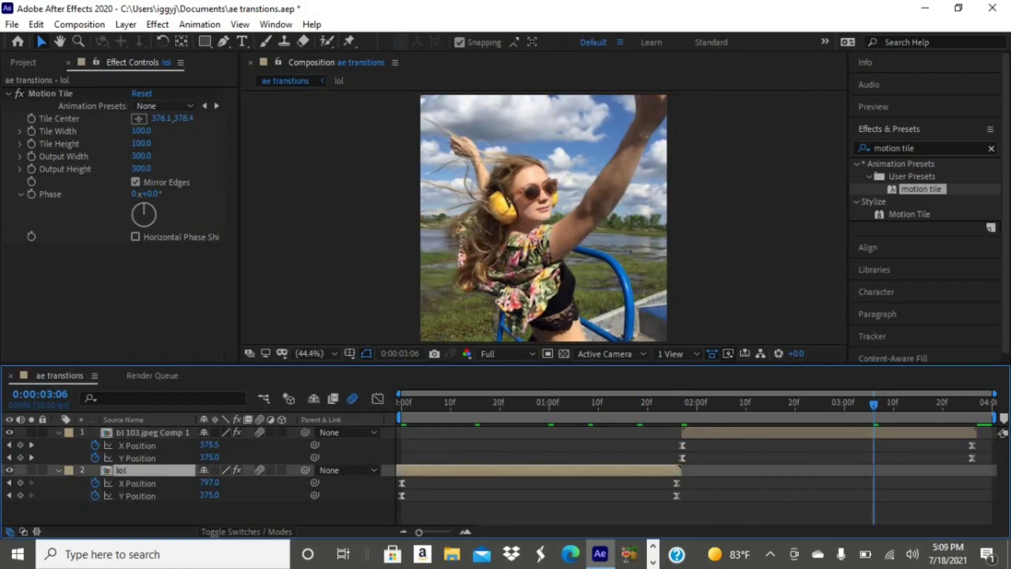
pyautogui.press('u')
pyautogui.click(153, 433)
pyautogui.press('u')
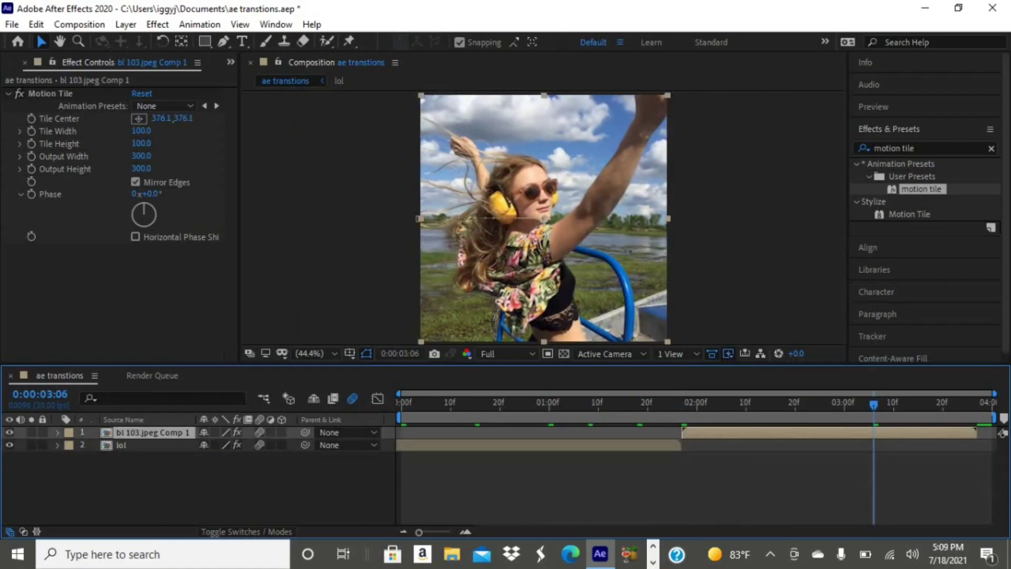
pyautogui.press('Home')
pyautogui.press('space')
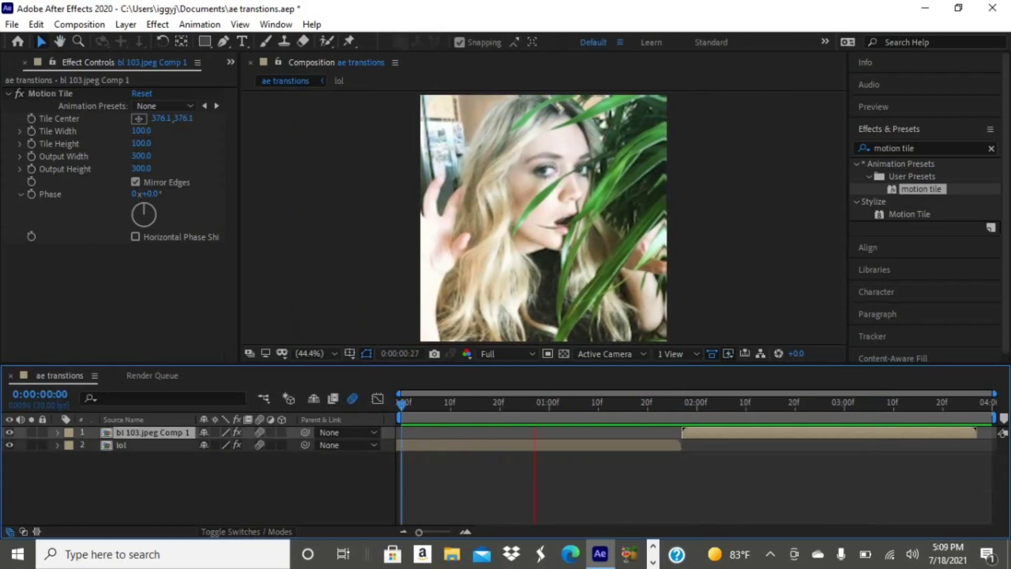